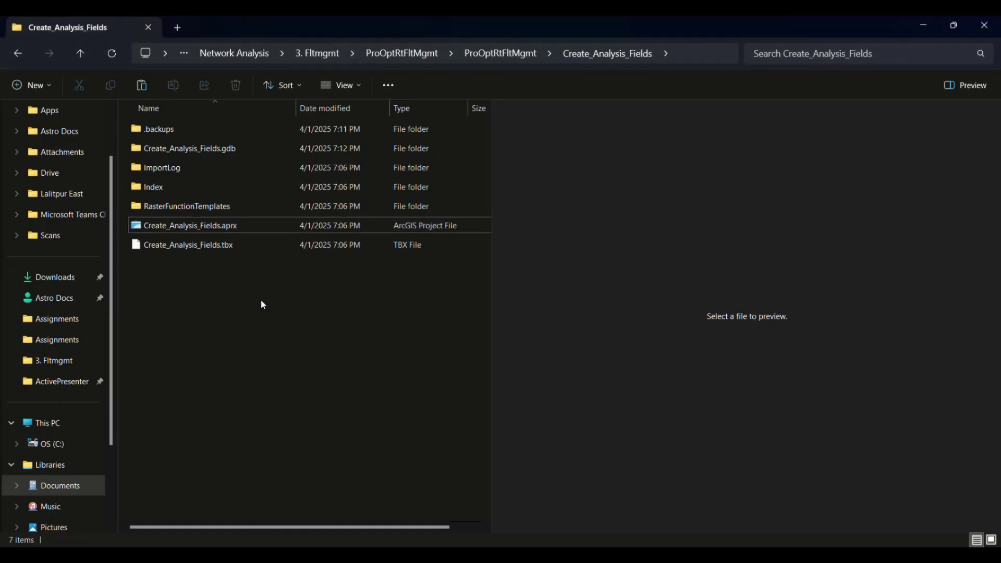
Step: Open the Create_Barriers.aprx project from the Create_Barriers folder inside ProOptRtFltMgmt
key(alt+Left)
key(Down)
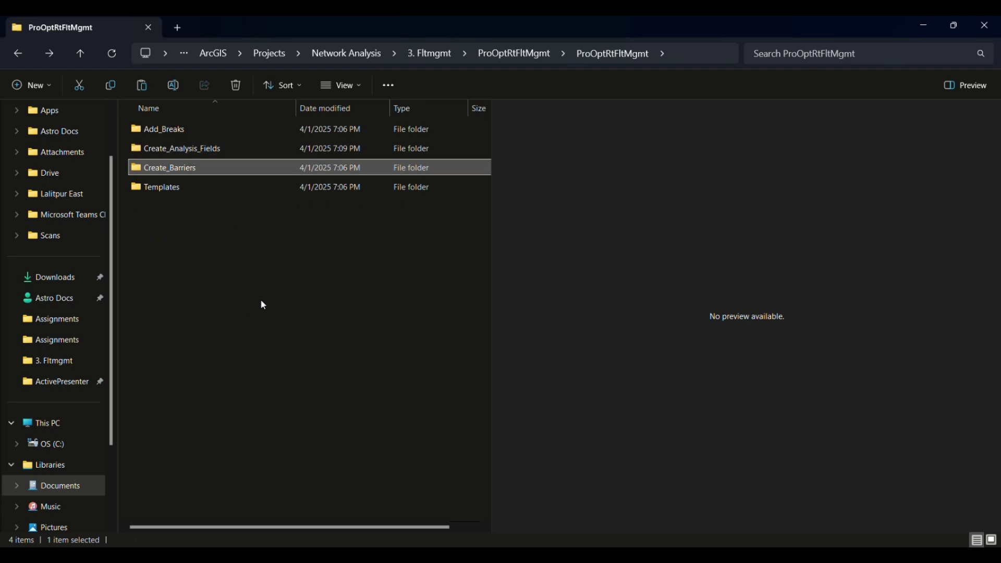
key(Return)
click(181, 213)
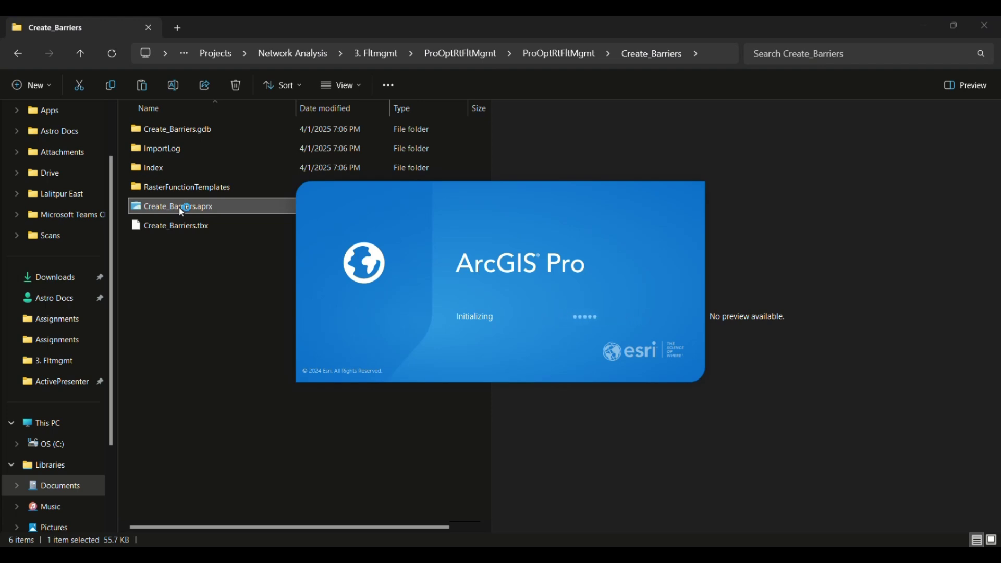
Step: Dismiss the pending New Project dialog in the CloseIncidents window without creating a project
mouse_move(542, 555)
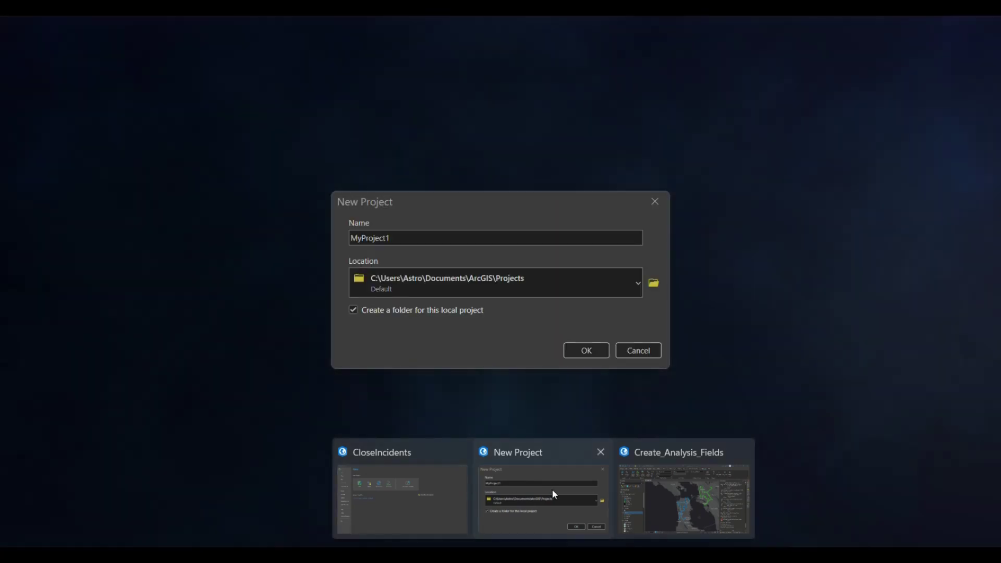
click(554, 493)
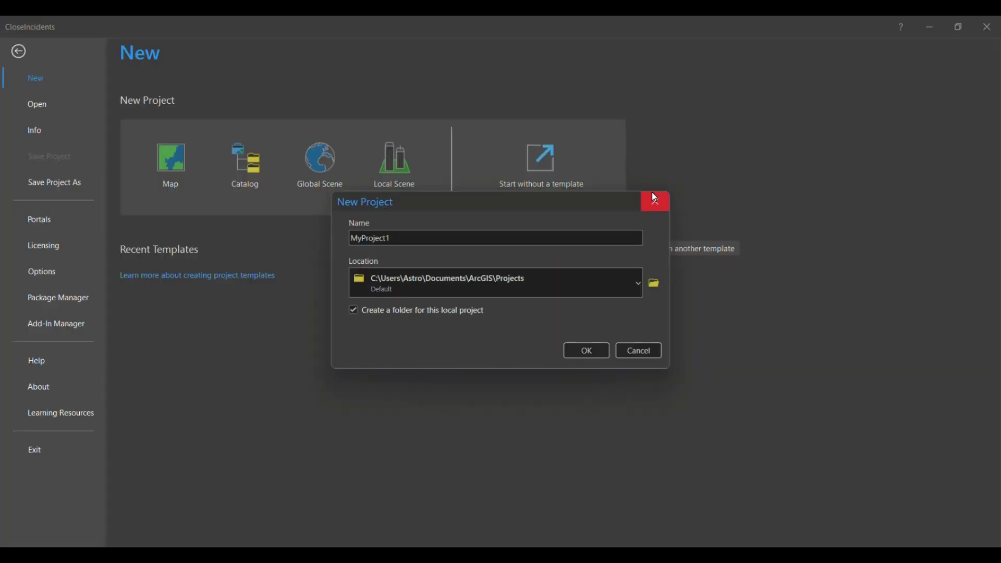
click(656, 199)
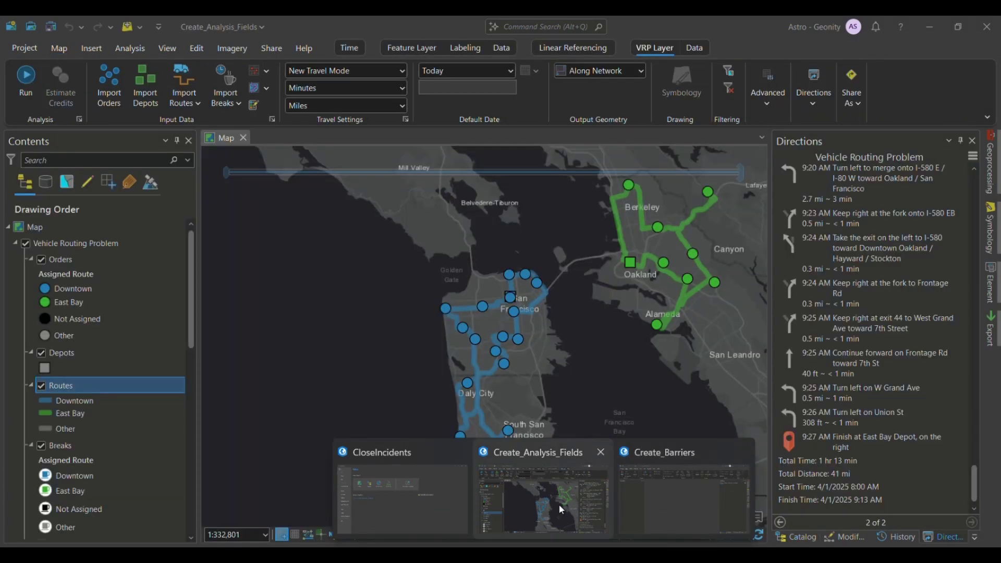
Step: Close the Create_Analysis_Fields project with its changes saved, and switch to the Create_Barriers project window
click(559, 505)
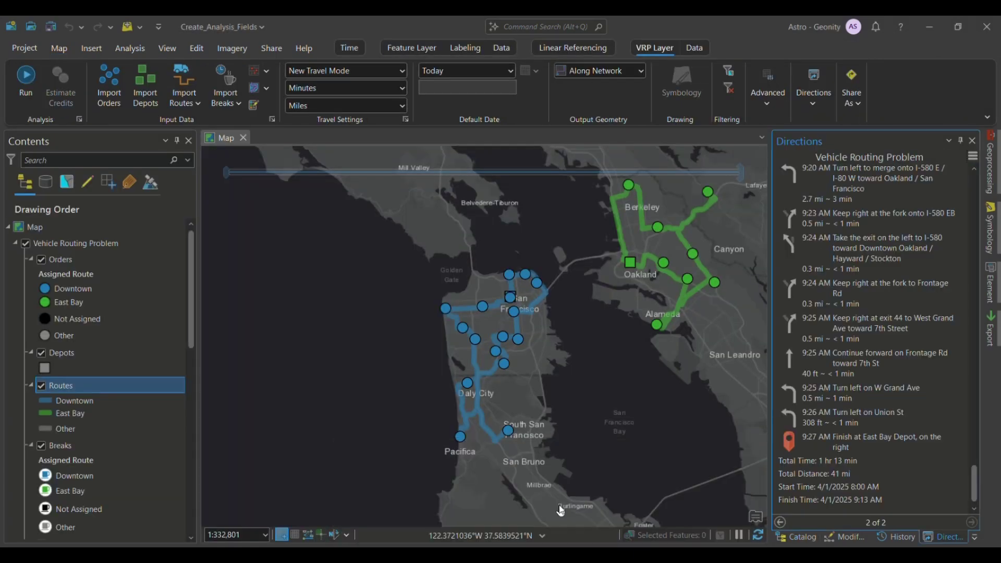
click(998, 22)
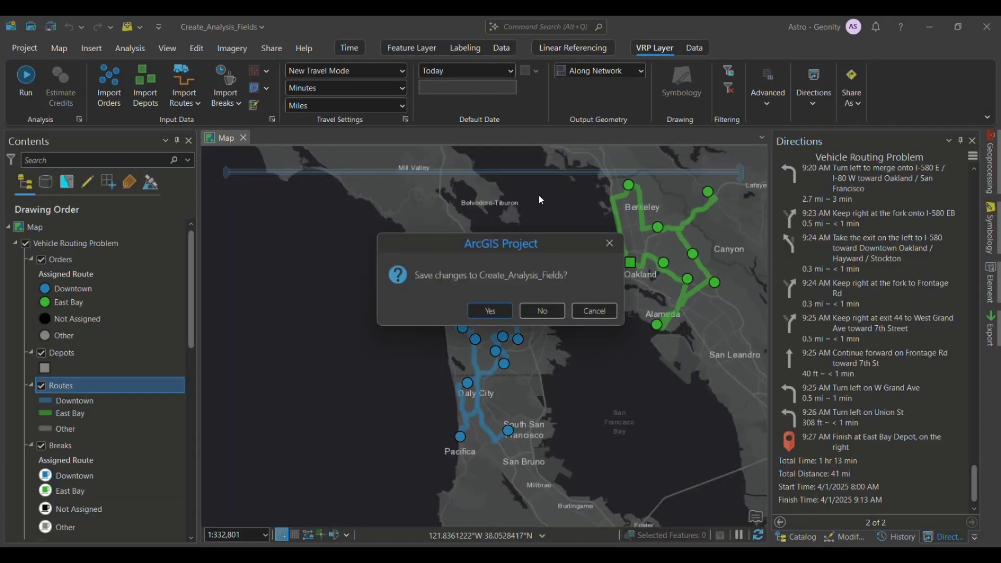
click(508, 313)
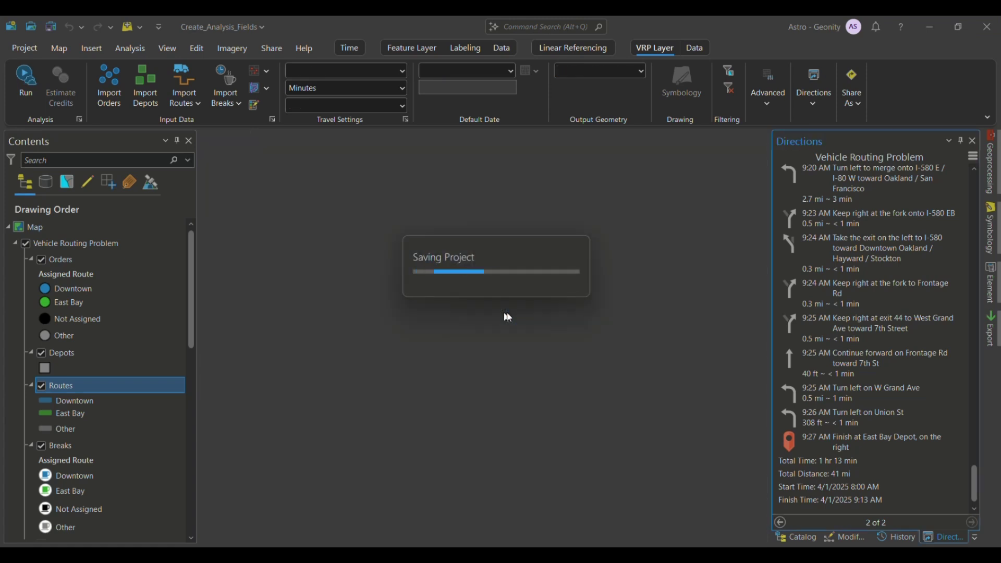
mouse_move(521, 556)
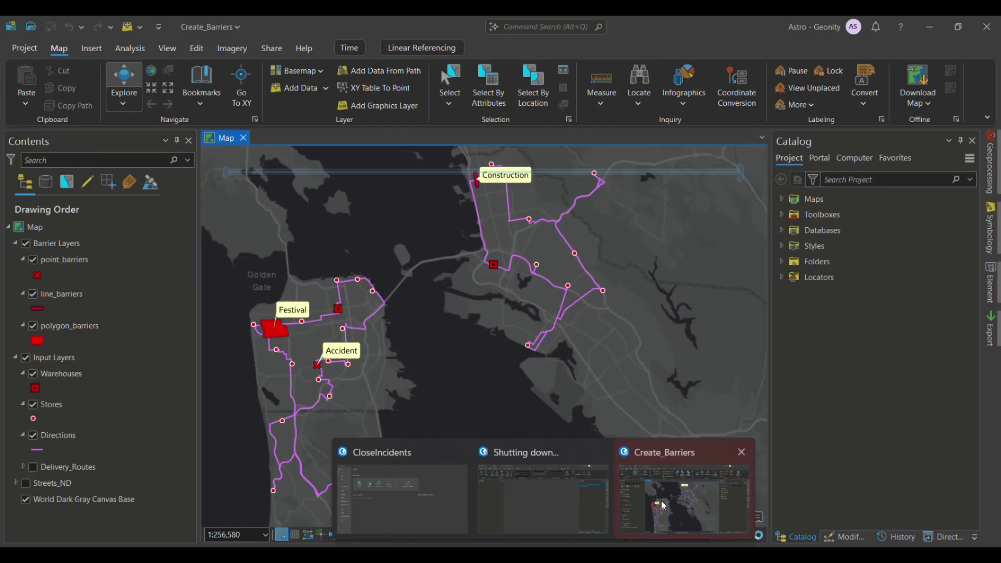
click(663, 508)
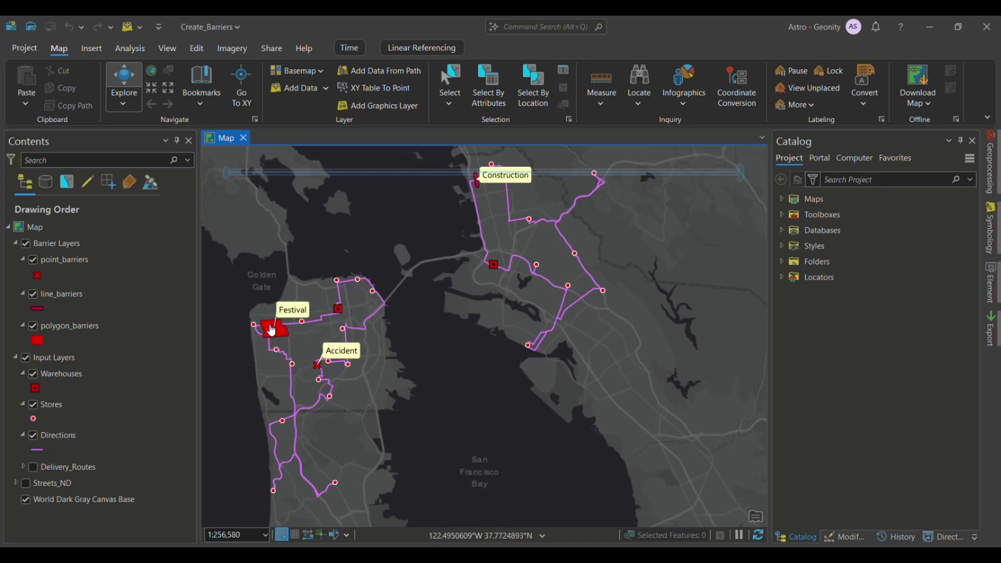
Step: Create a new Vehicle Routing Problem network analysis layer using the Streets_ND network data source
scroll(273, 333, up, 2)
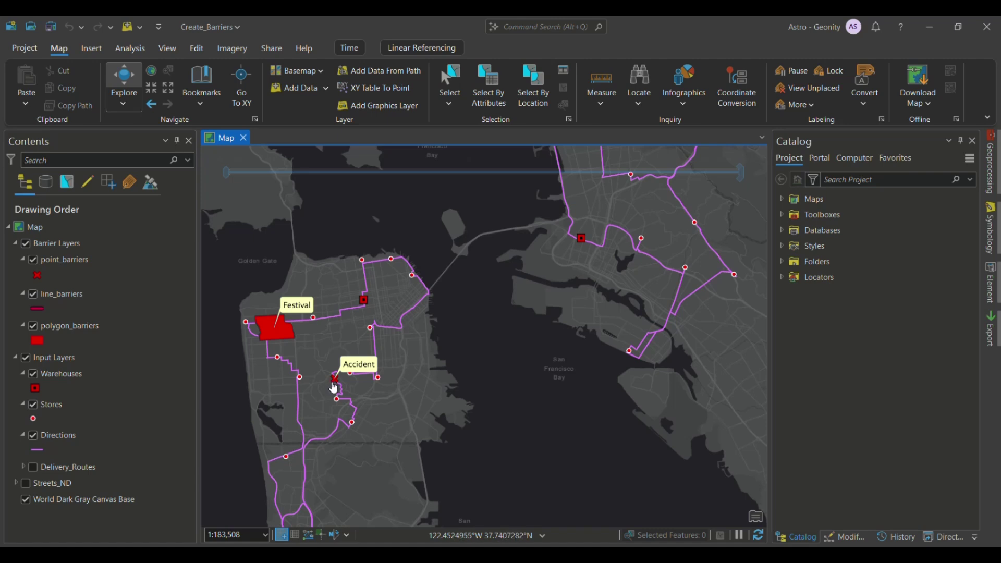
scroll(381, 321, down, 1)
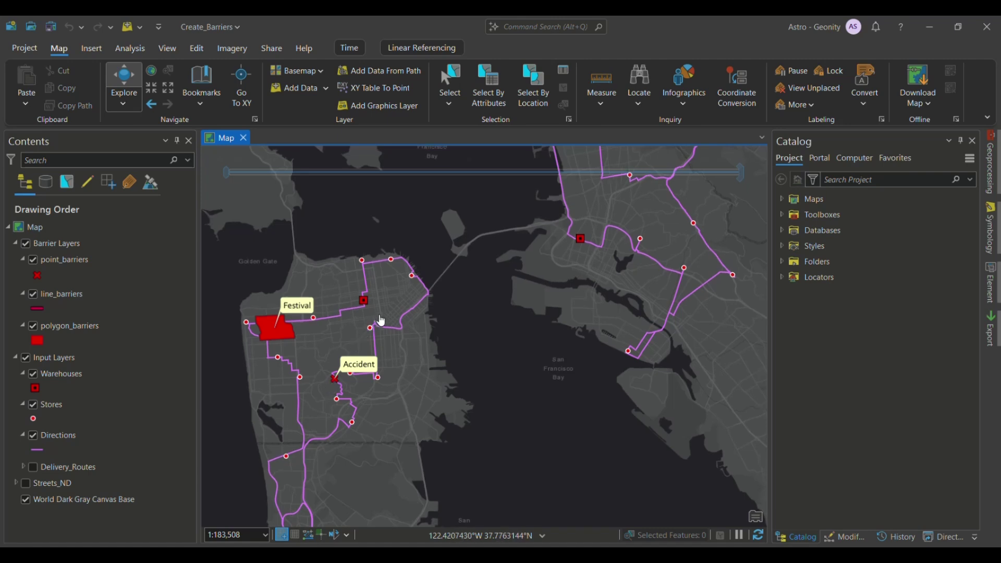
scroll(381, 321, down, 1)
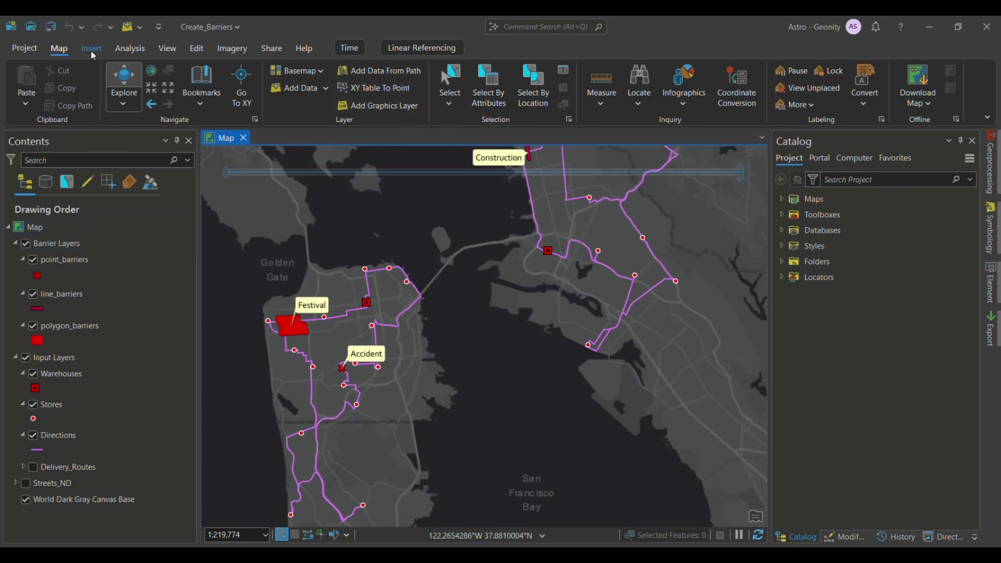
click(130, 49)
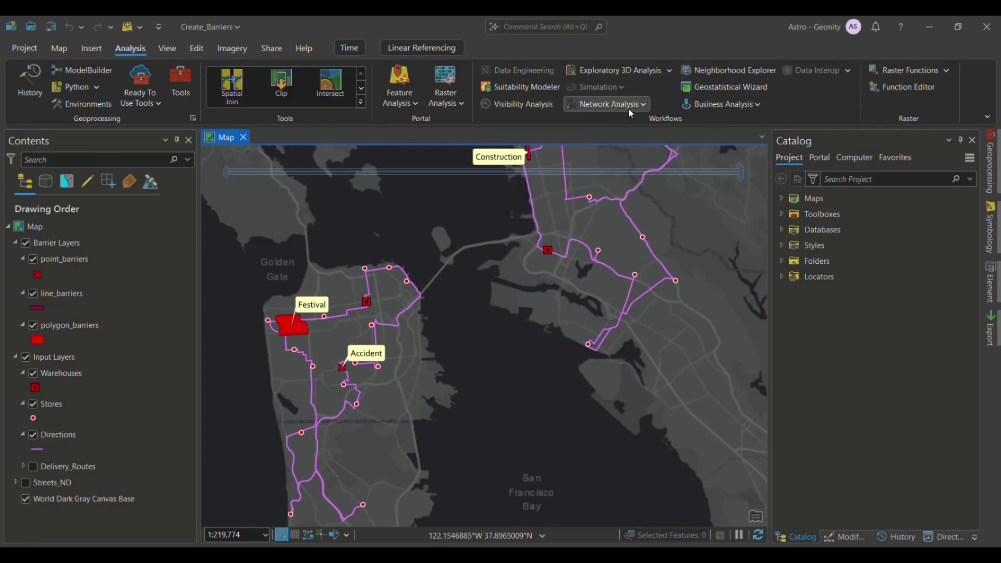
click(629, 109)
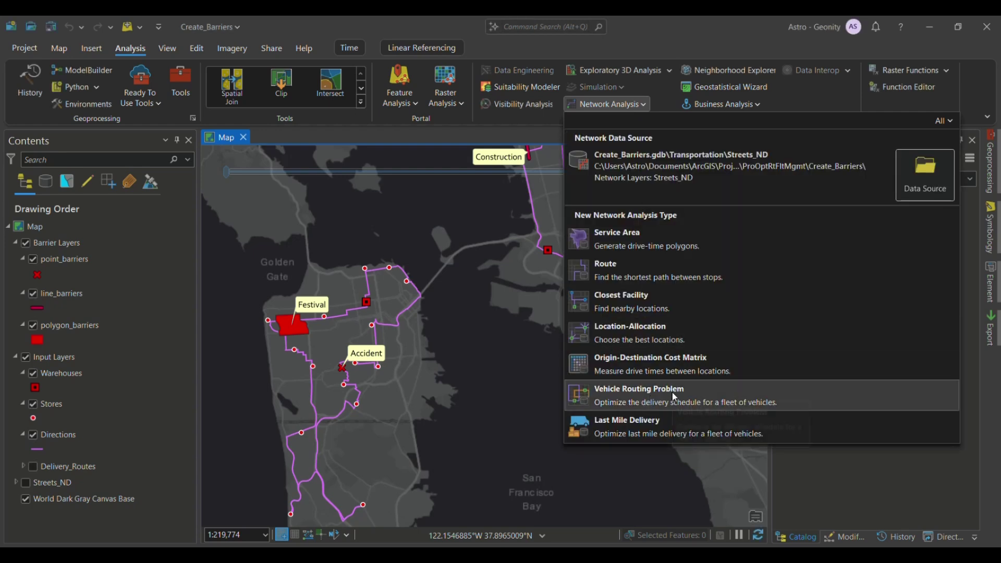
click(672, 394)
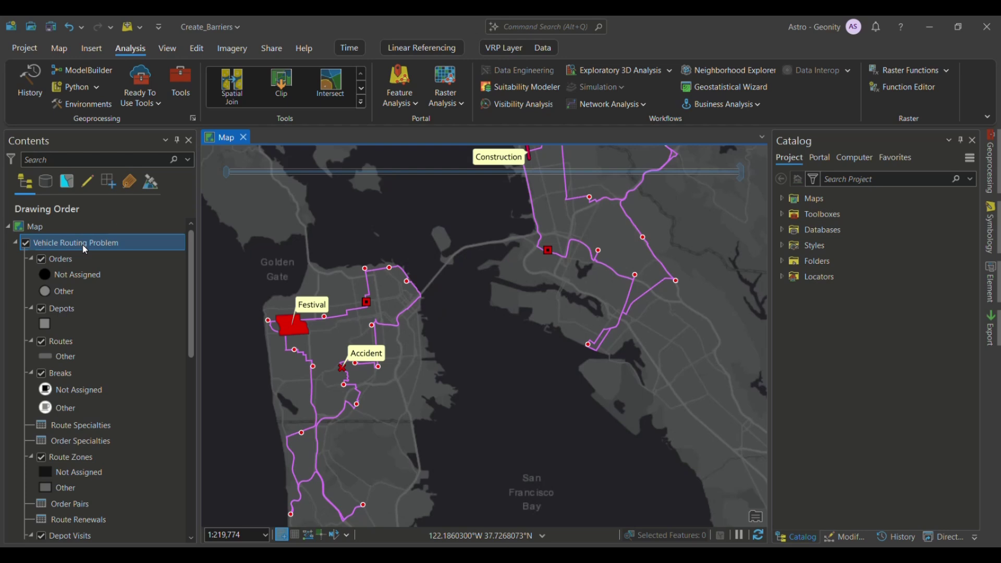
Step: Import the Stores layer as Orders into the Vehicle Routing Problem layer, keeping the Add Locations tool open
click(502, 50)
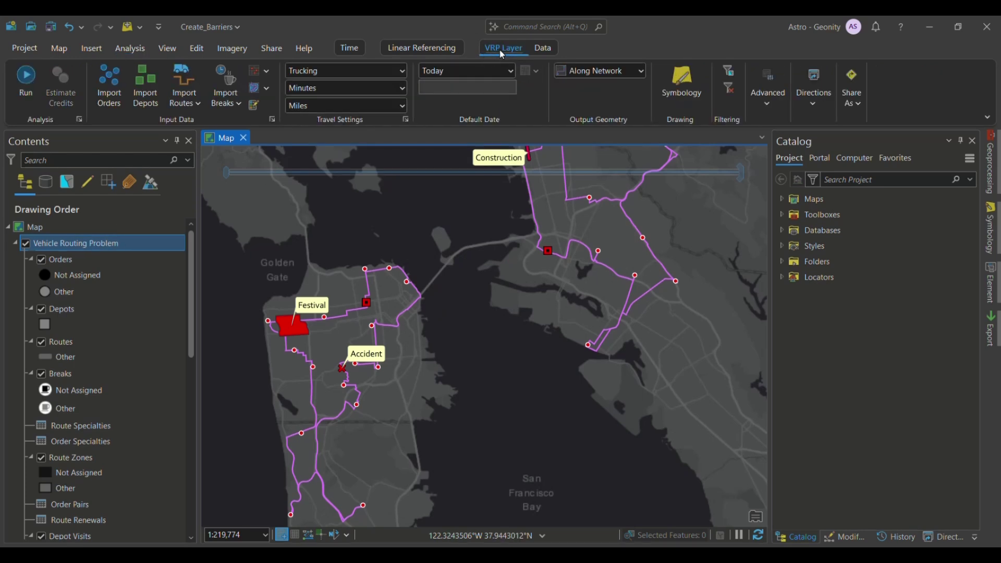
click(103, 93)
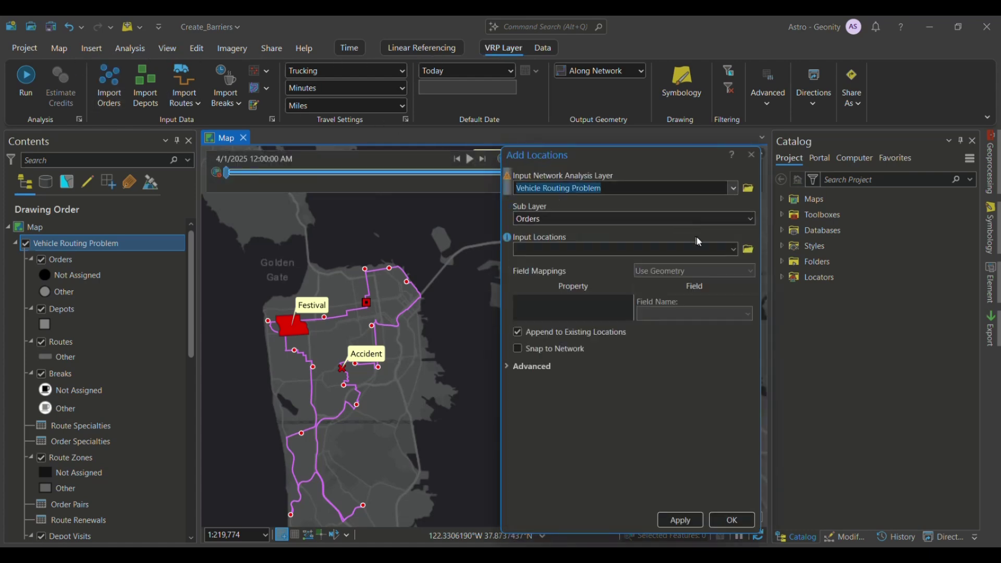
click(733, 252)
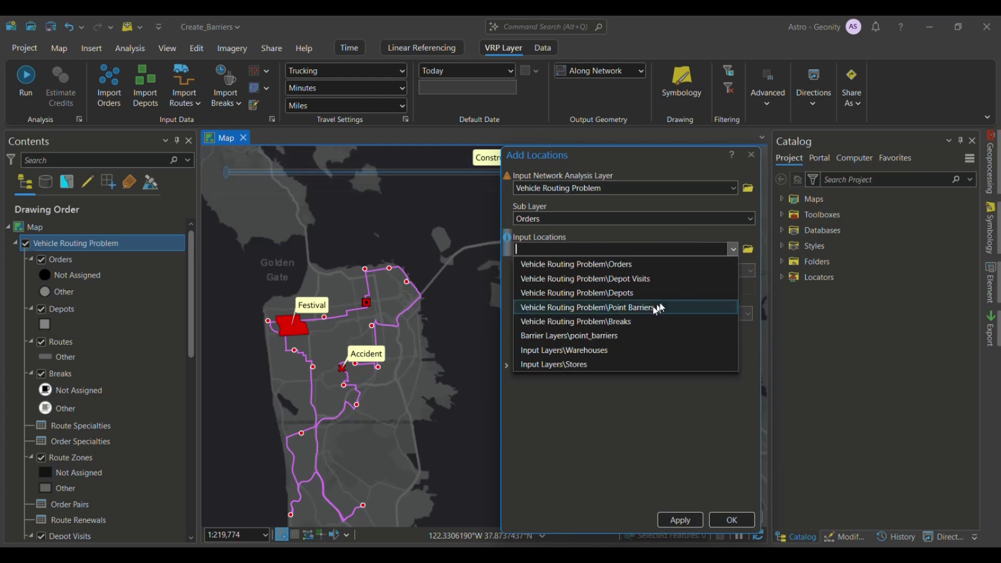
click(581, 365)
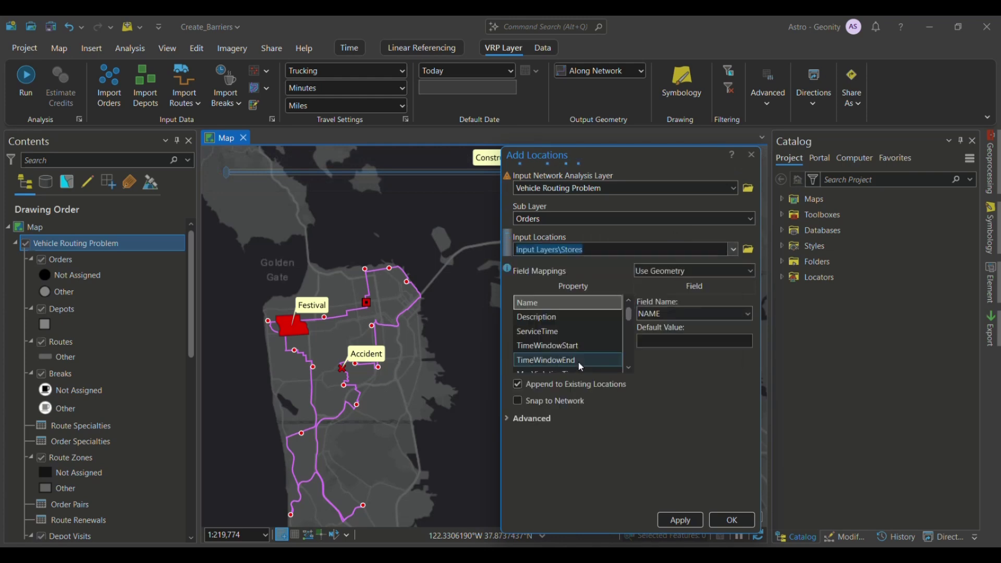
click(683, 519)
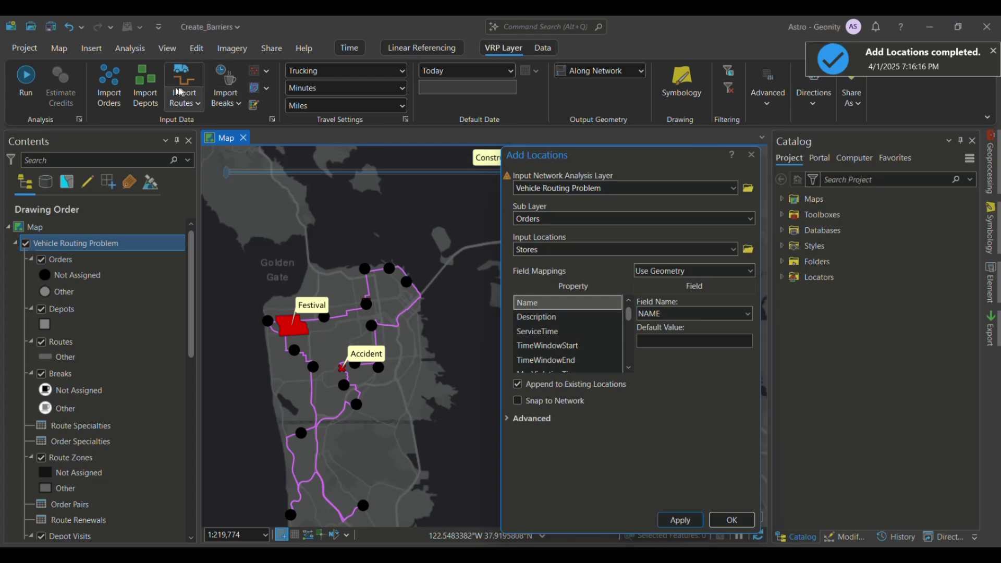
Step: Import the Warehouses layer as Depots into the Vehicle Routing Problem layer
click(146, 94)
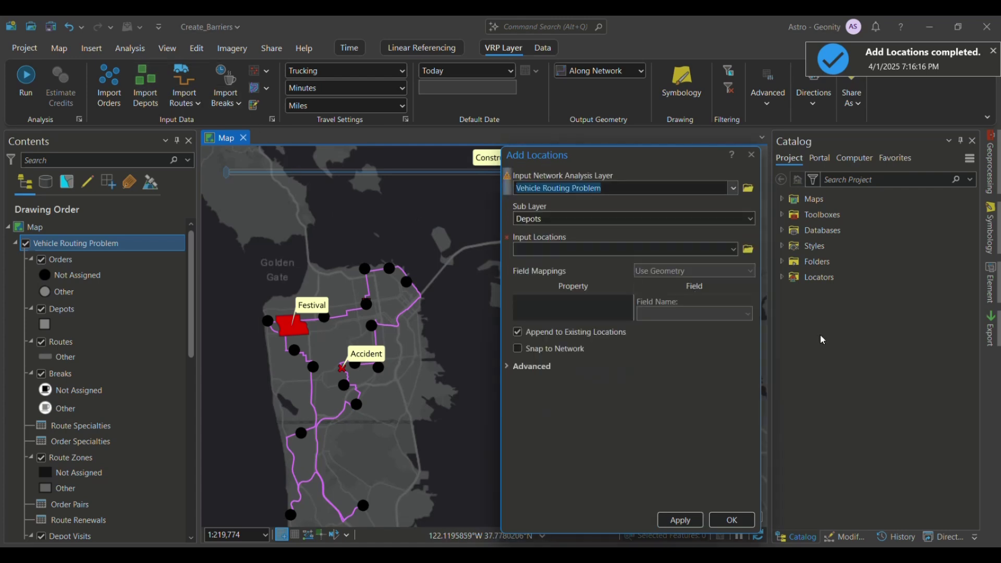
click(733, 251)
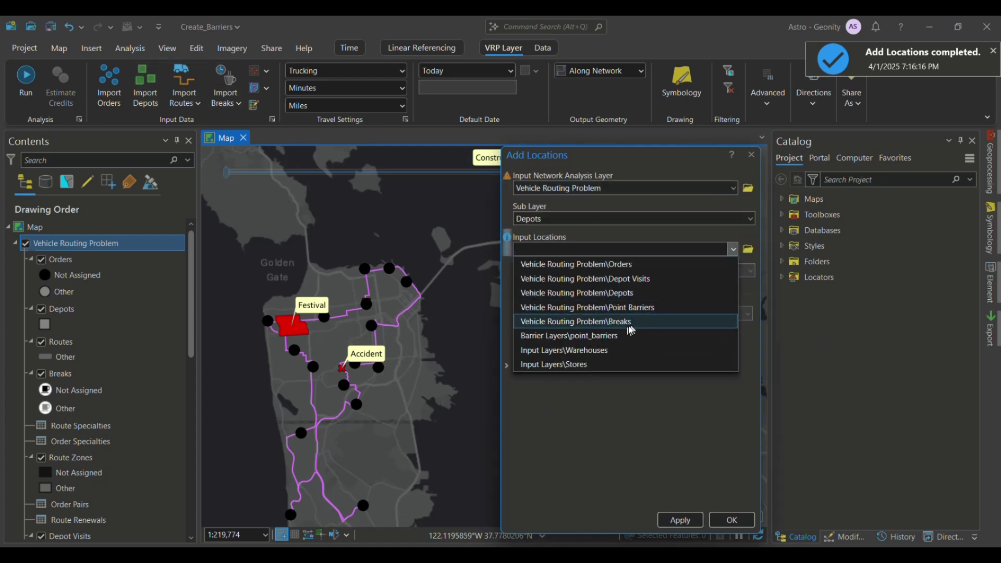
click(613, 348)
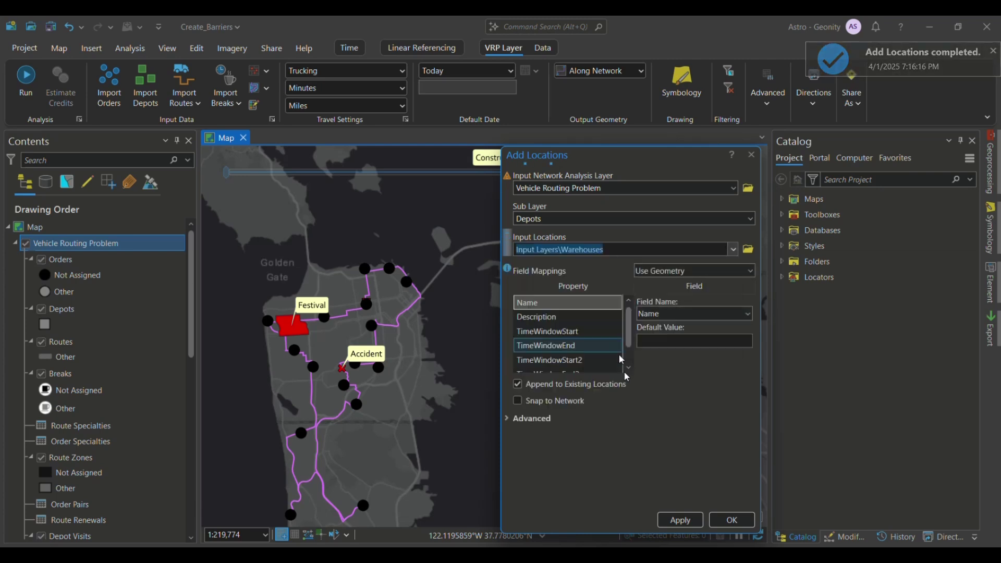
click(674, 519)
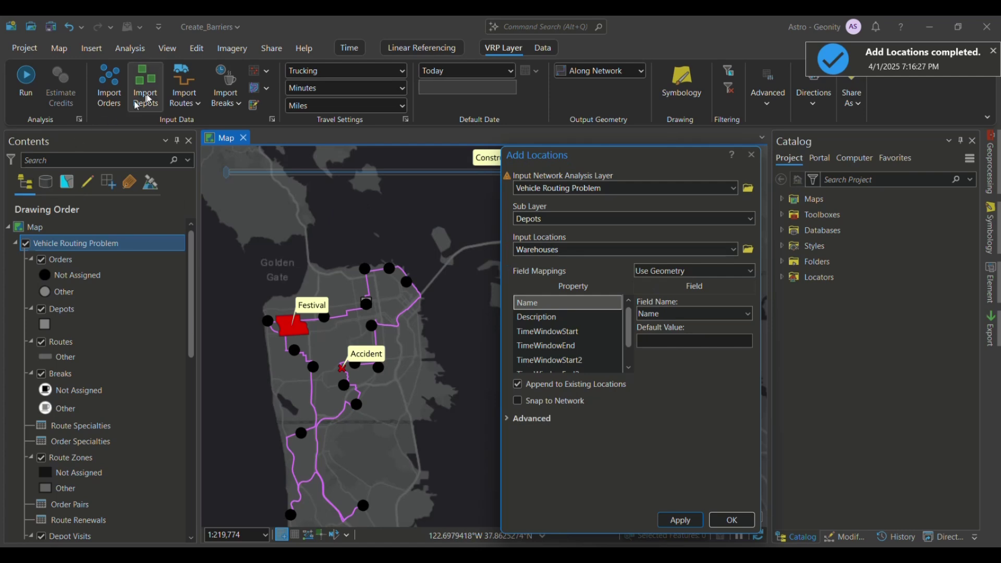
Step: Import the Delivery_Routes table as Routes into the Vehicle Routing Problem layer
click(185, 80)
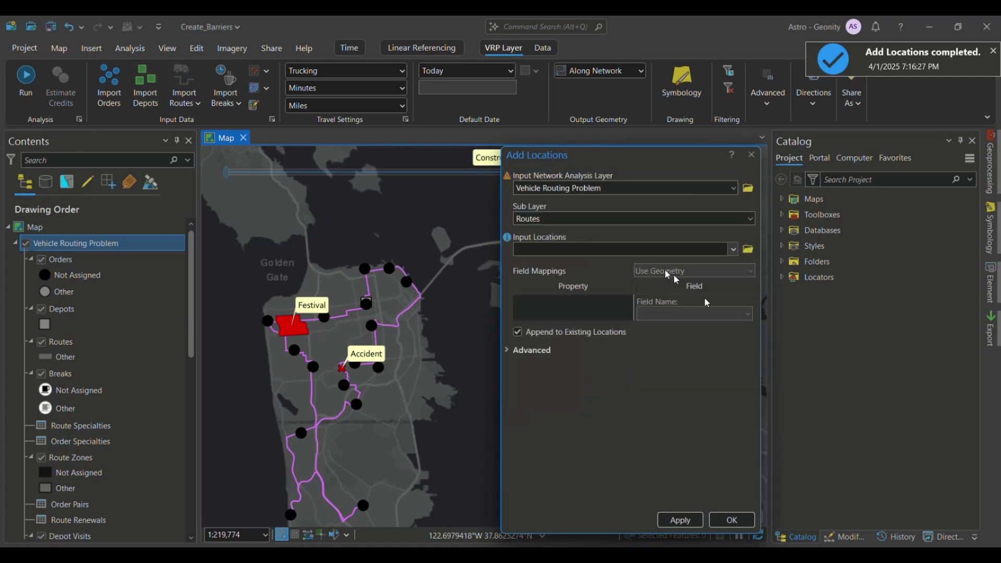
click(733, 250)
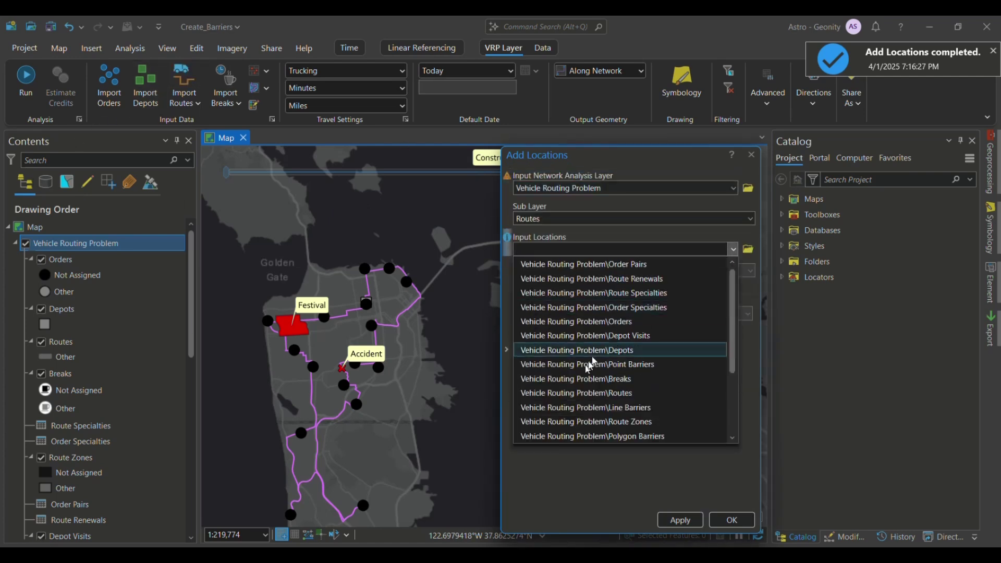
scroll(574, 397, down, 3)
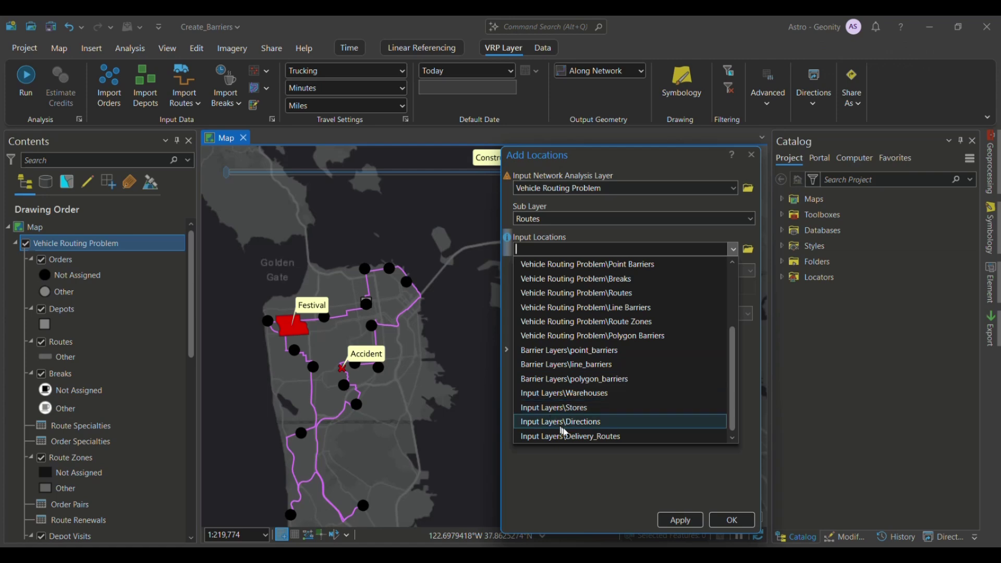
click(580, 438)
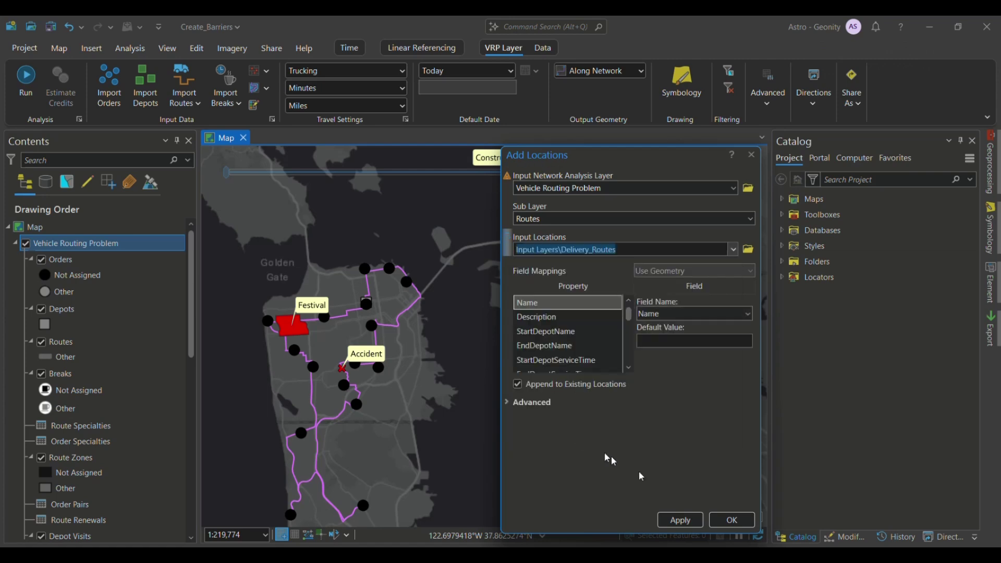
click(676, 521)
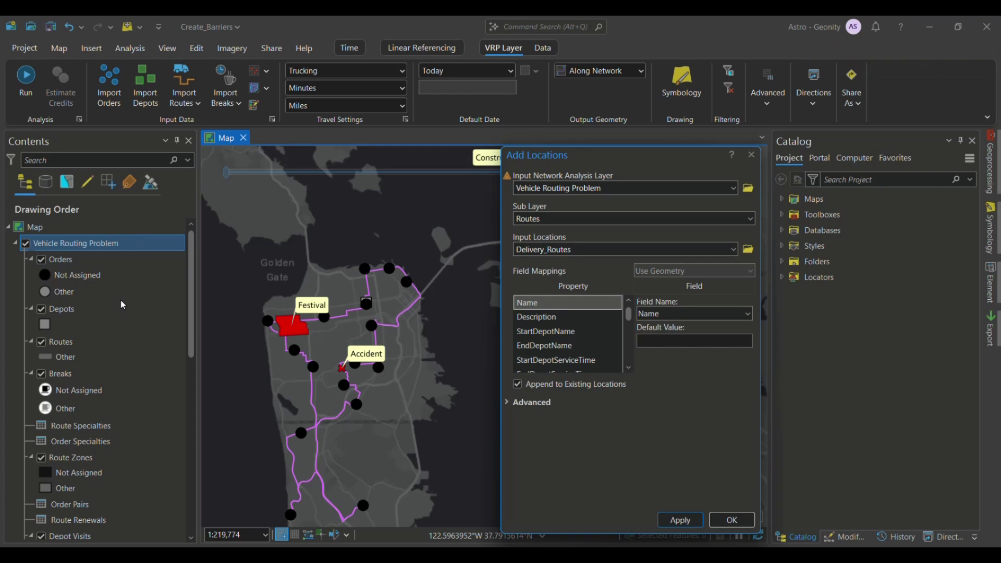
Step: Import the point_barriers layer as Point Barriers into the Vehicle Routing Problem layer
click(255, 78)
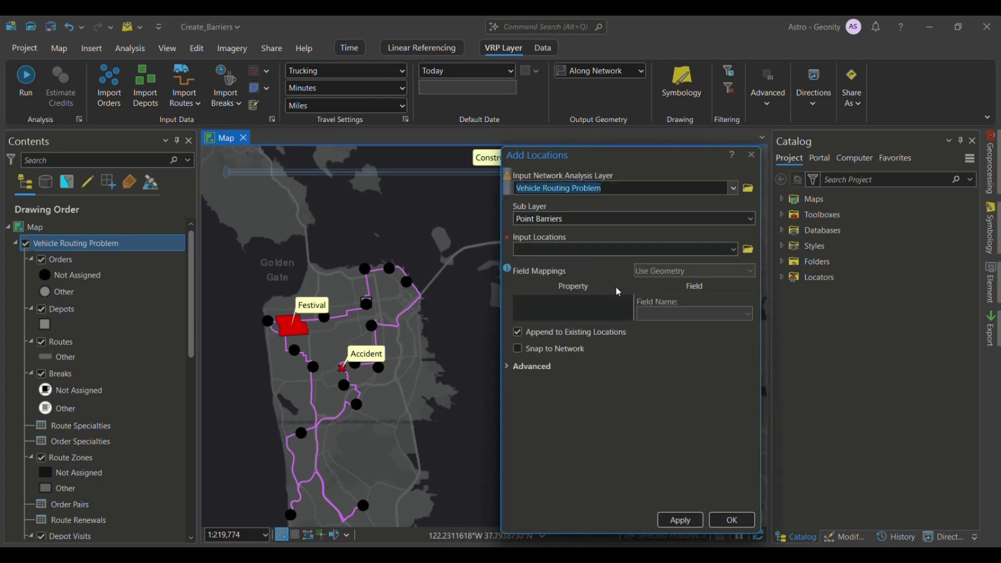
click(734, 250)
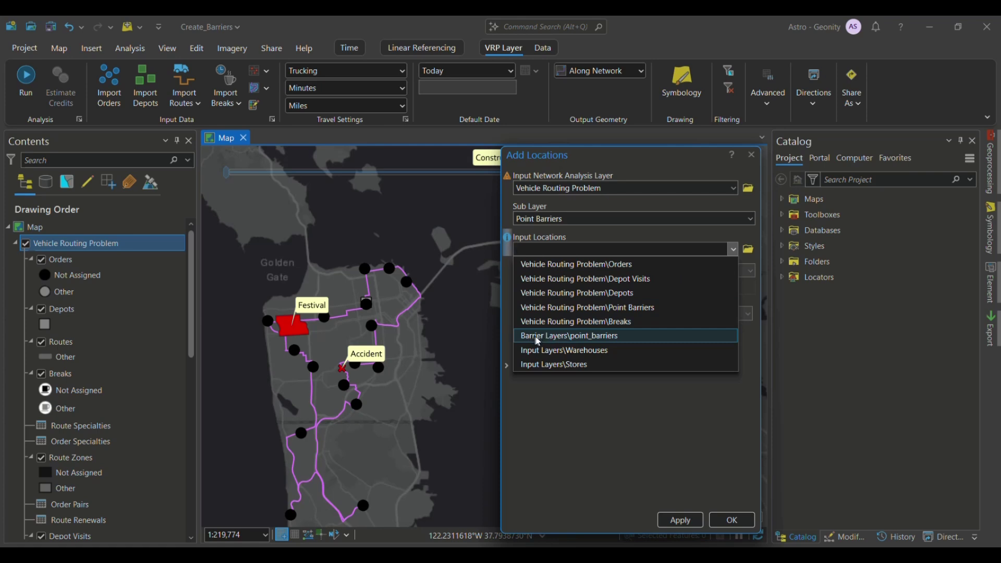
click(571, 338)
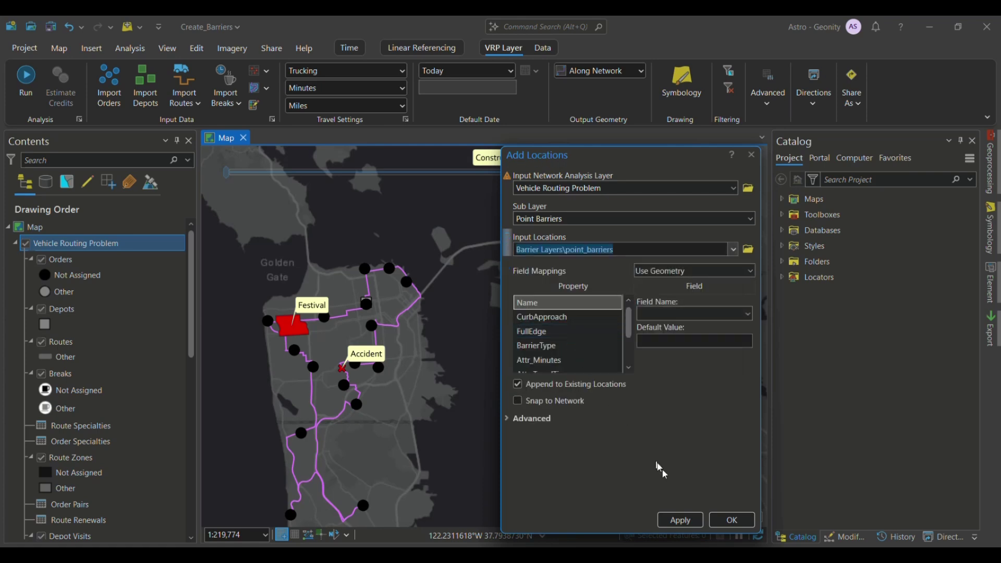
click(685, 519)
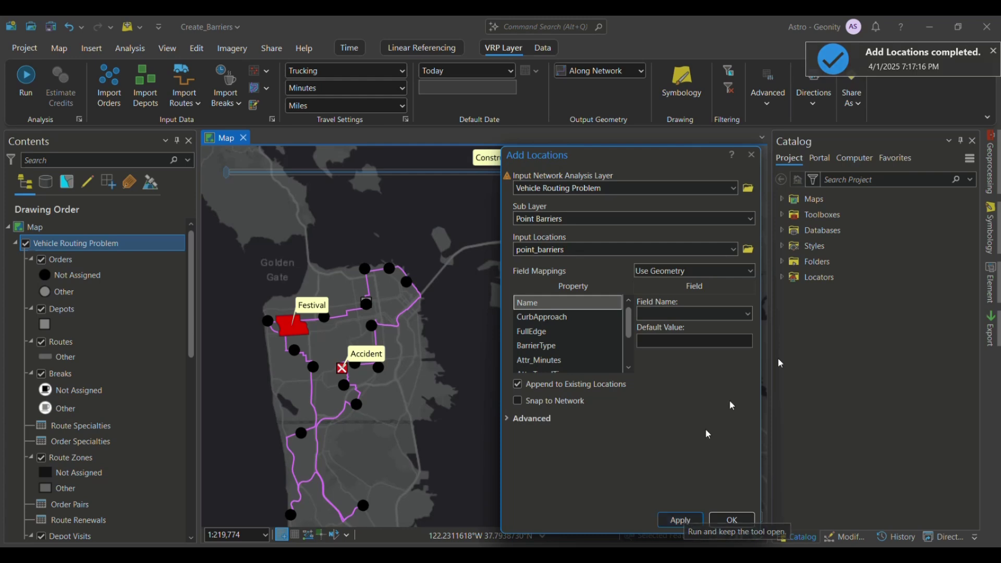
Step: Import the line_barriers layer as Line Barriers into the Vehicle Routing Problem layer, keeping the Add Locations tool open
click(751, 219)
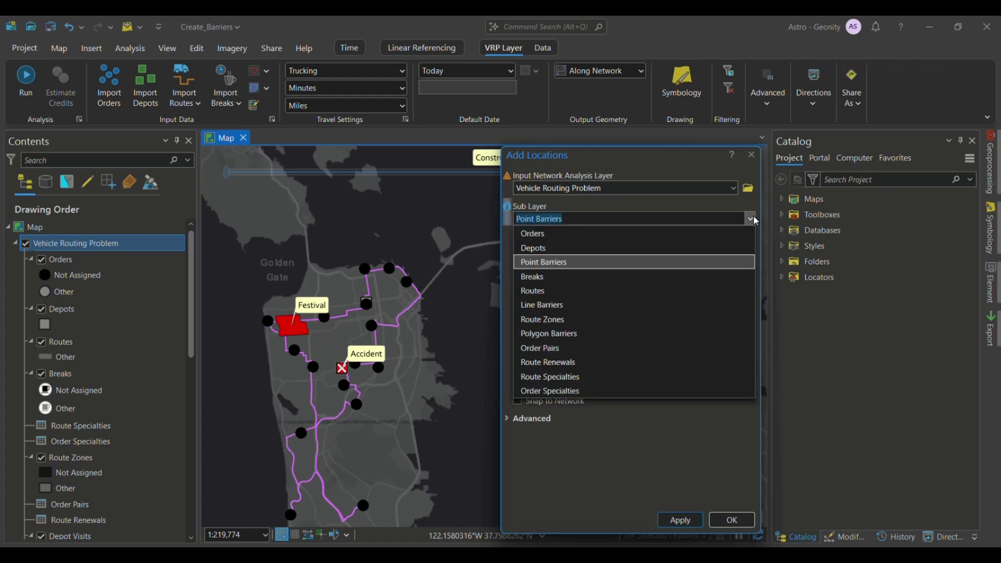
click(545, 305)
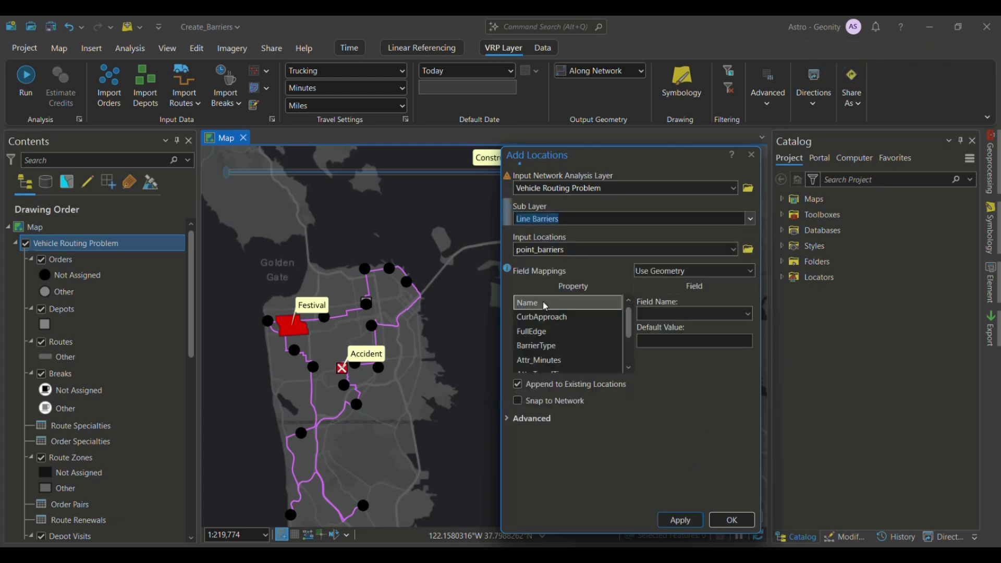
click(734, 250)
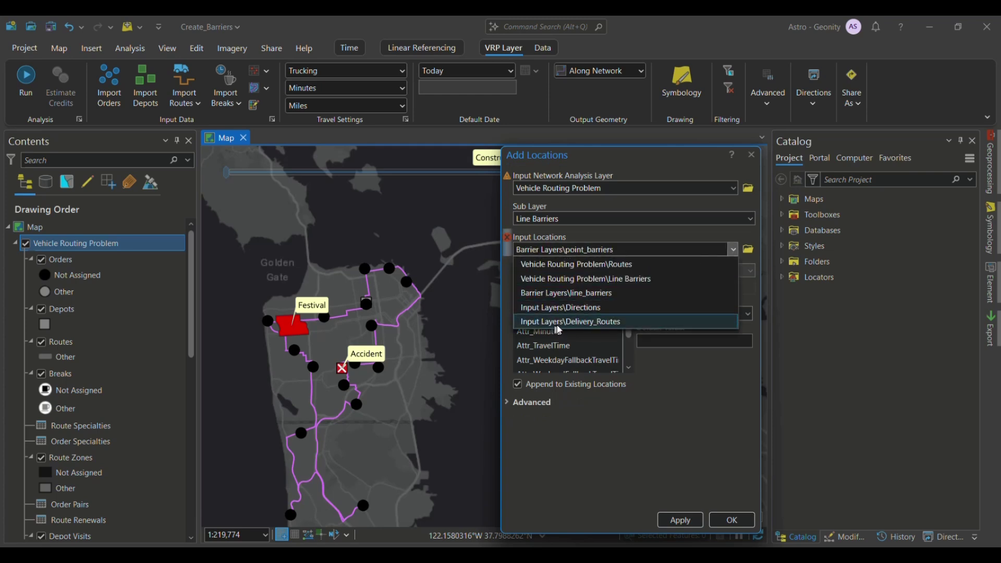
click(583, 295)
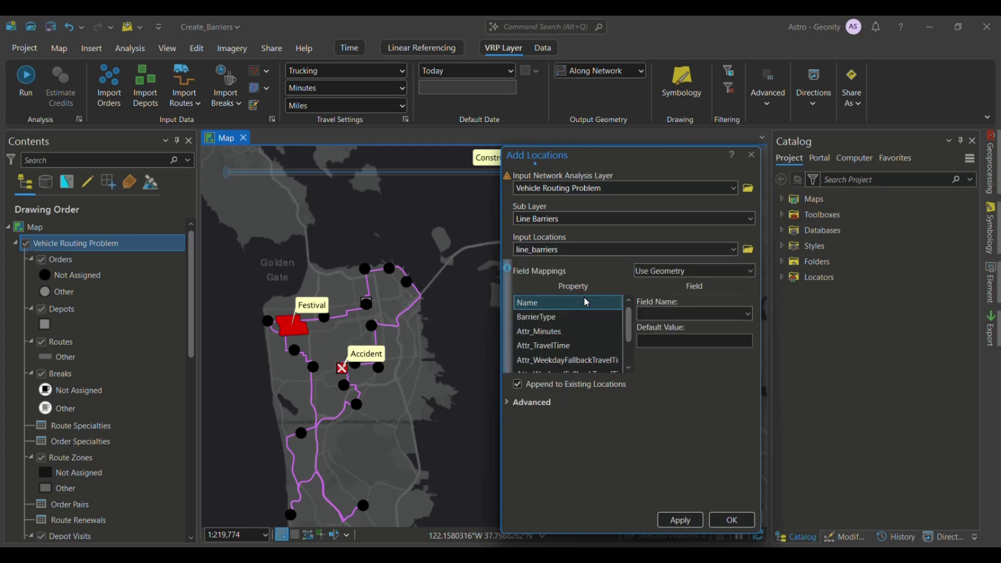
click(679, 520)
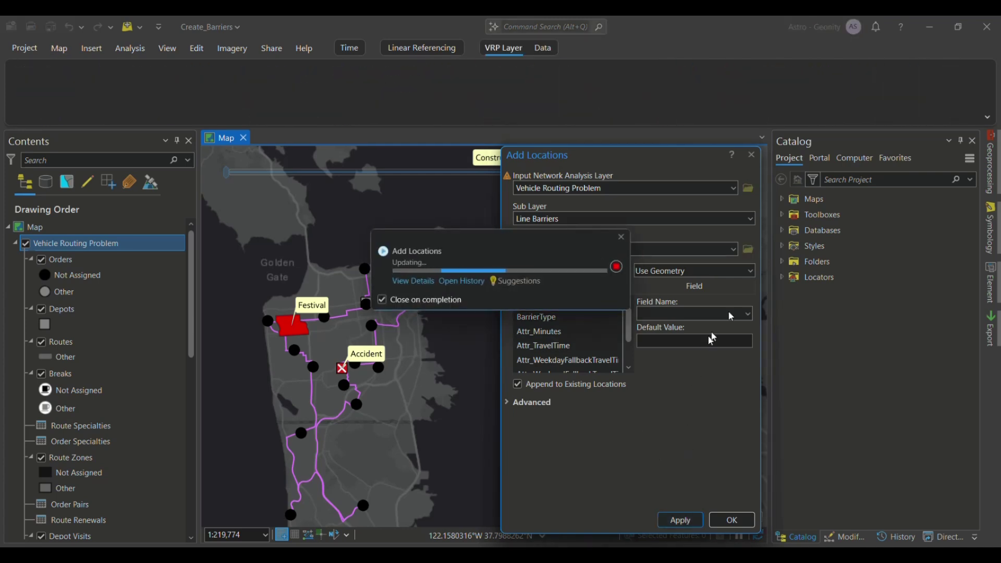
Step: Import the polygon_barriers layer as Polygon Barriers into the Vehicle Routing Problem layer and close the Add Locations tool
click(749, 219)
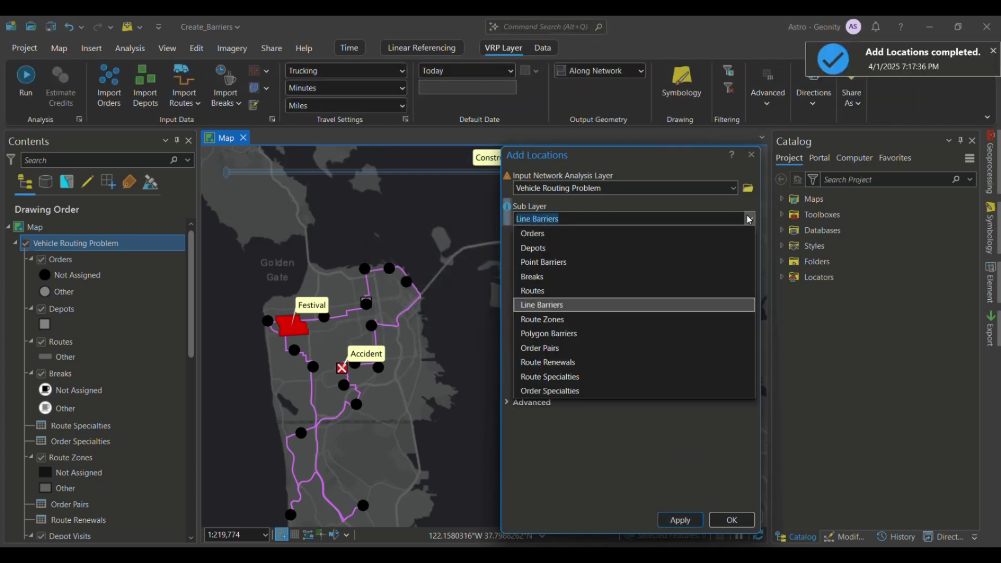
click(549, 334)
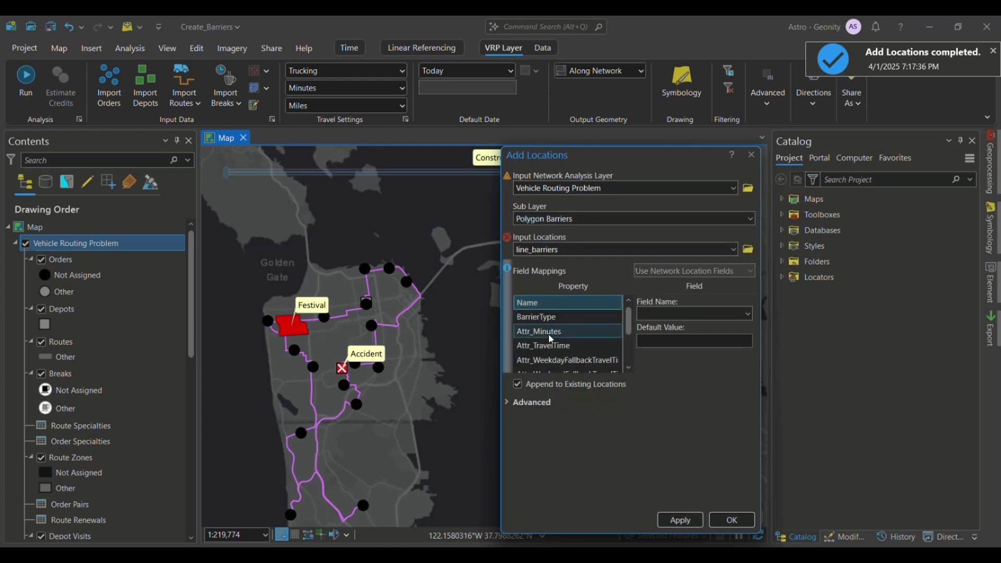
click(732, 250)
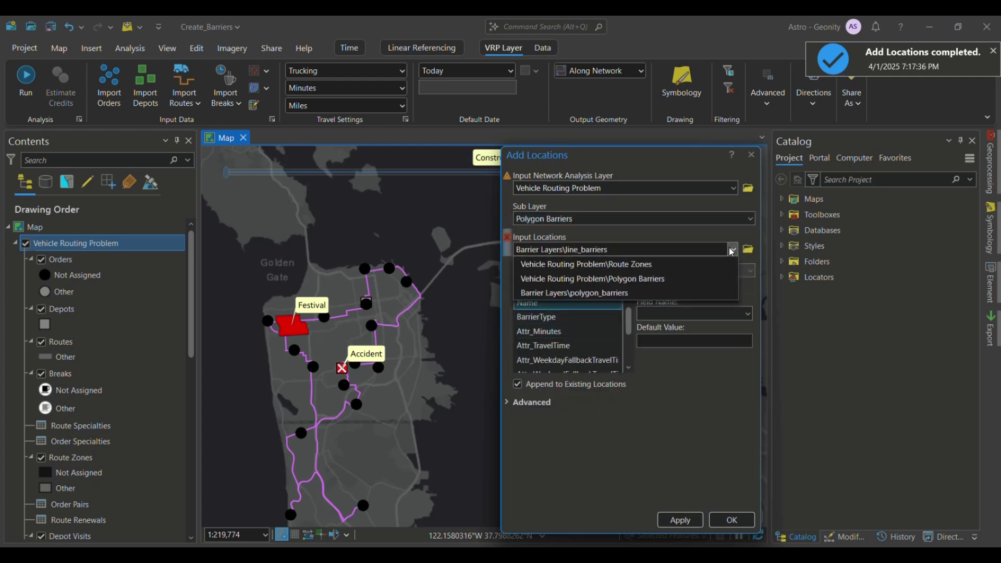
click(562, 295)
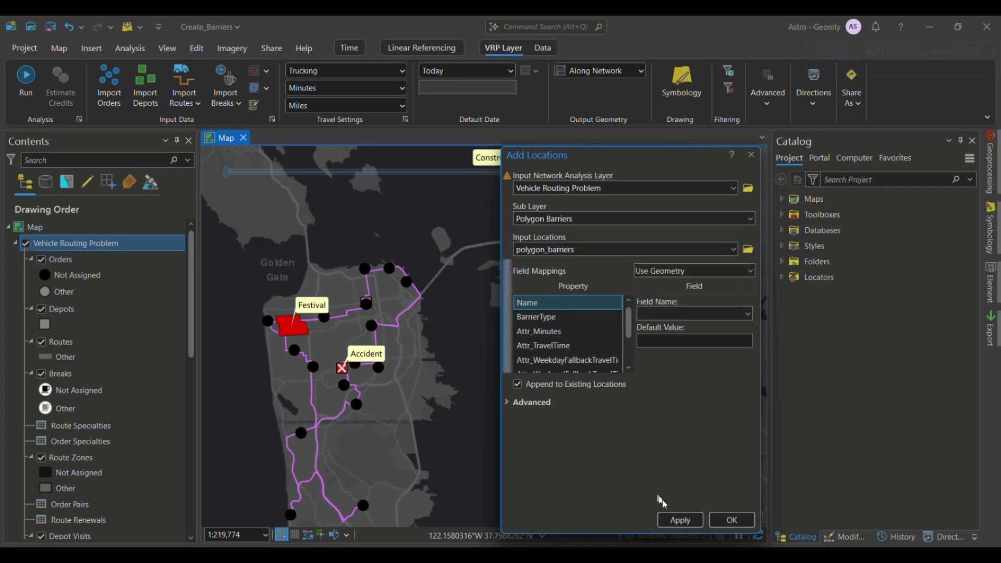
click(672, 519)
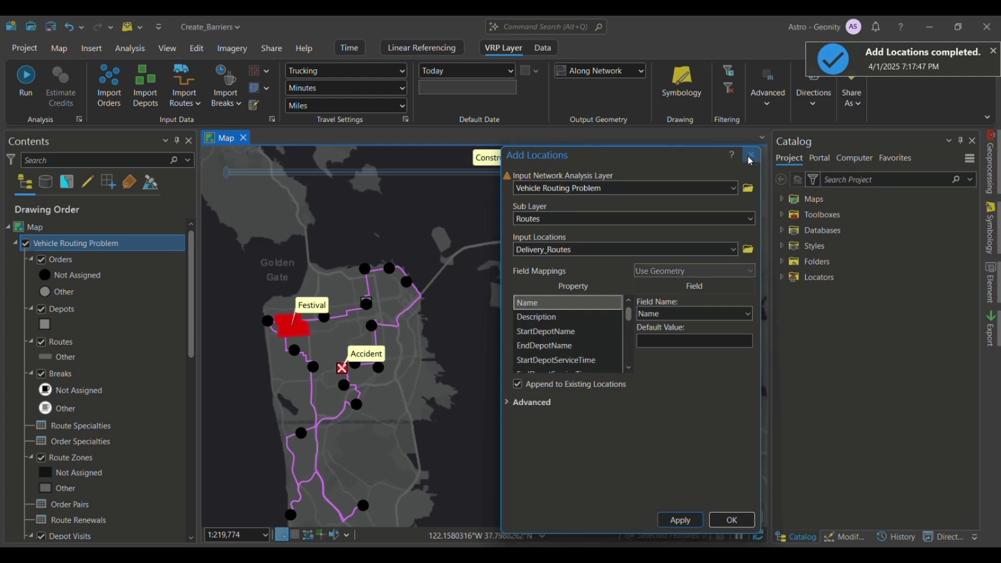
click(751, 155)
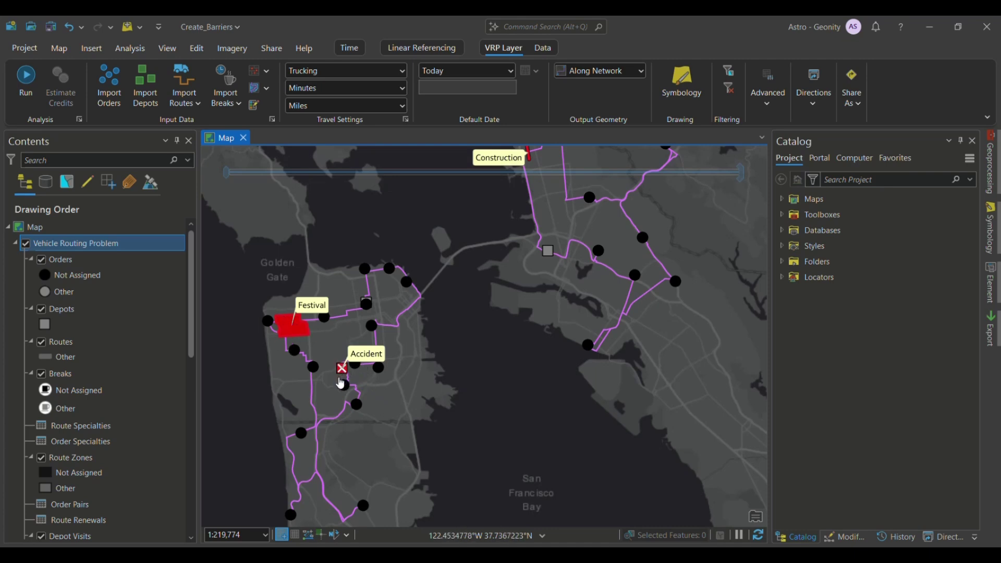
Step: Solve the Vehicle Routing Problem and inspect the resulting routes around the Festival and Accident barriers
click(20, 91)
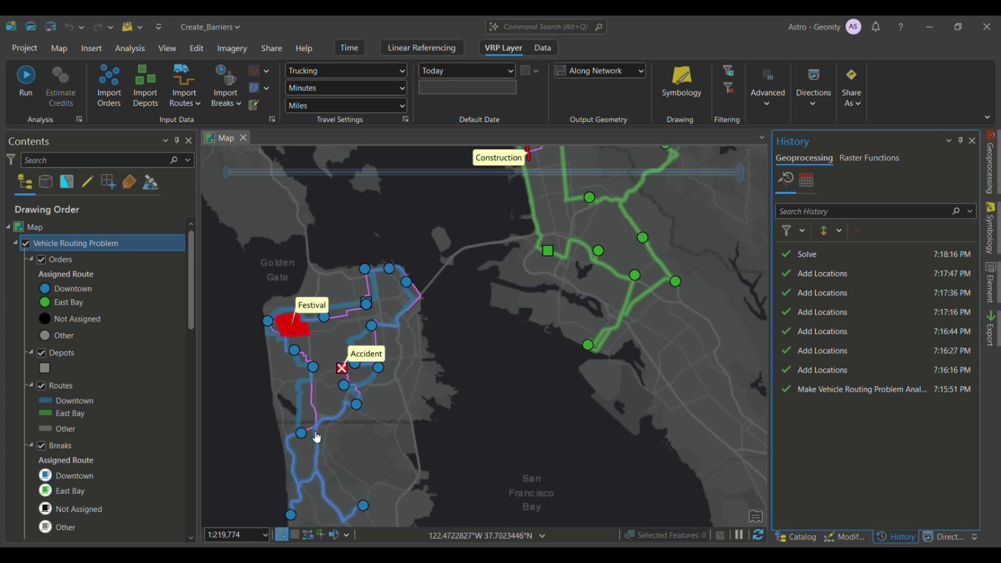
scroll(317, 438, up, 1)
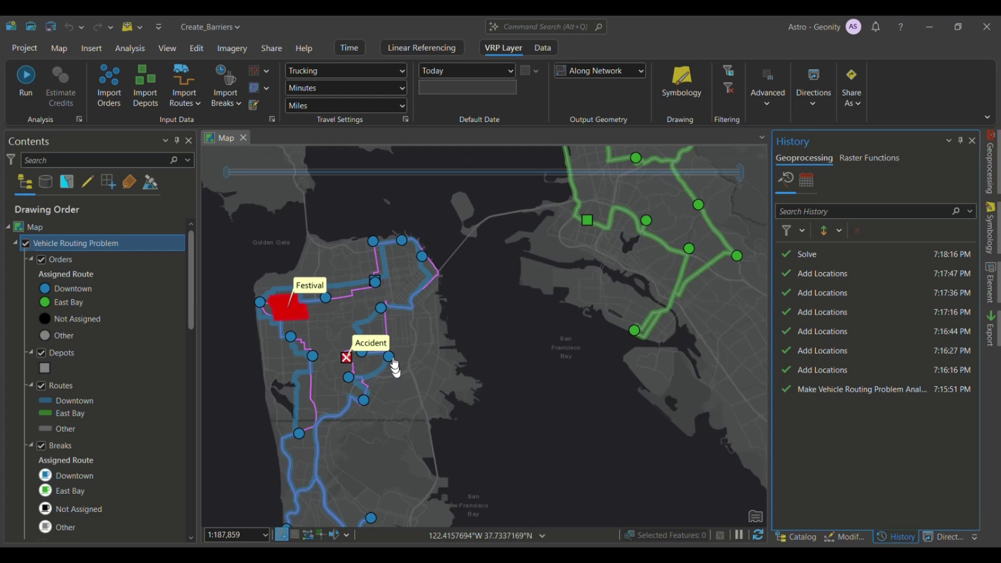
scroll(263, 331, up, 1)
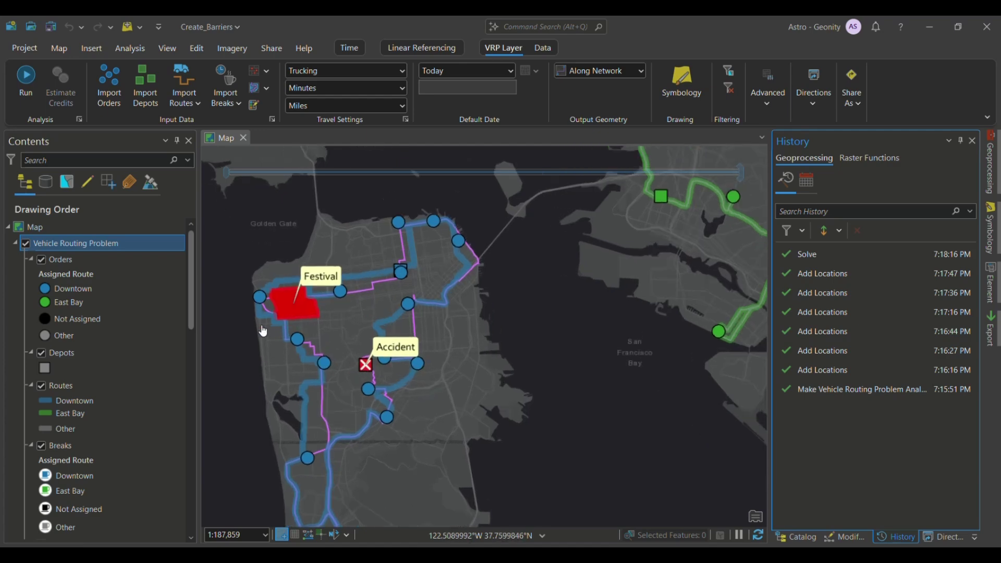
scroll(263, 331, up, 3)
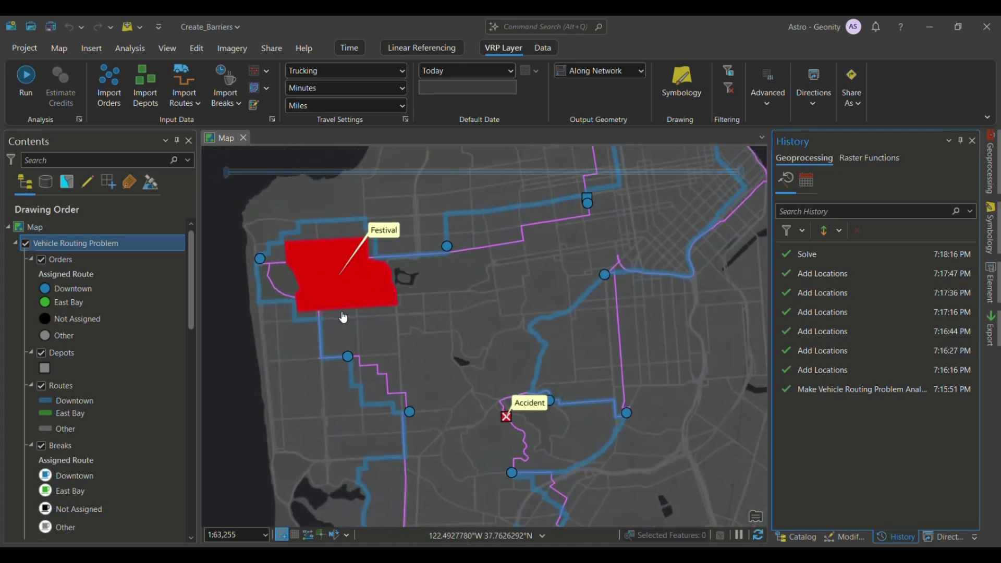
scroll(343, 318, down, 4)
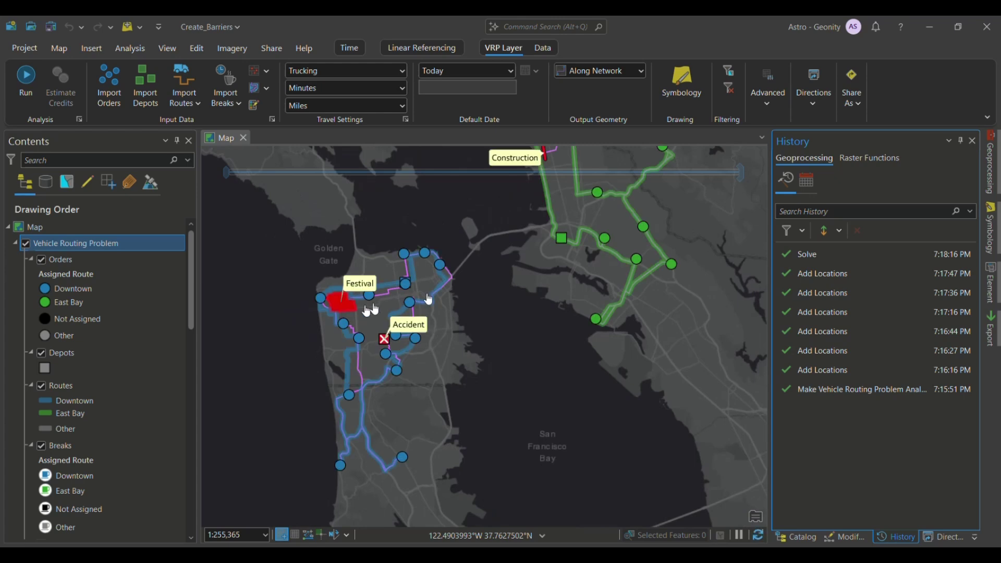
scroll(391, 379, up, 1)
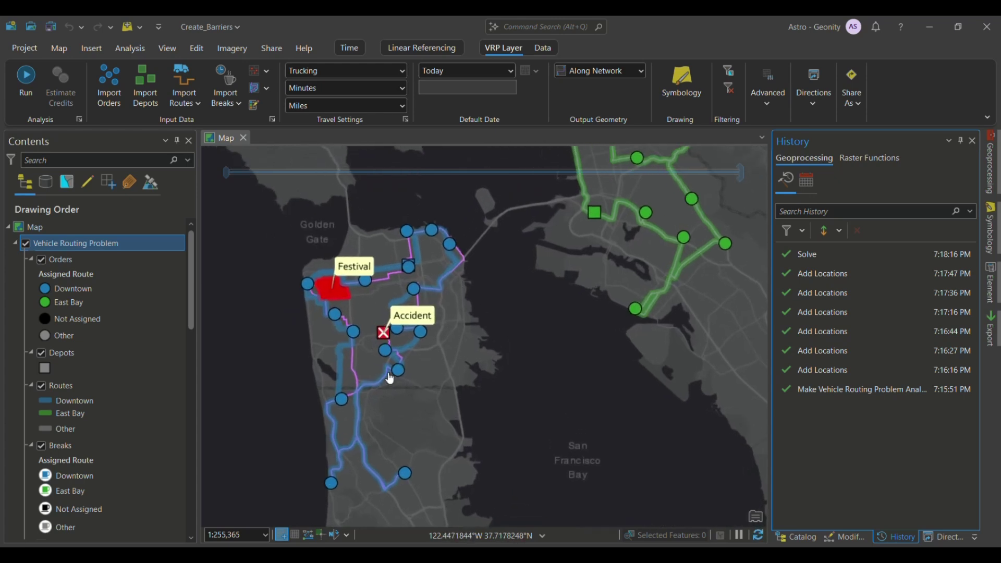
scroll(390, 378, up, 1)
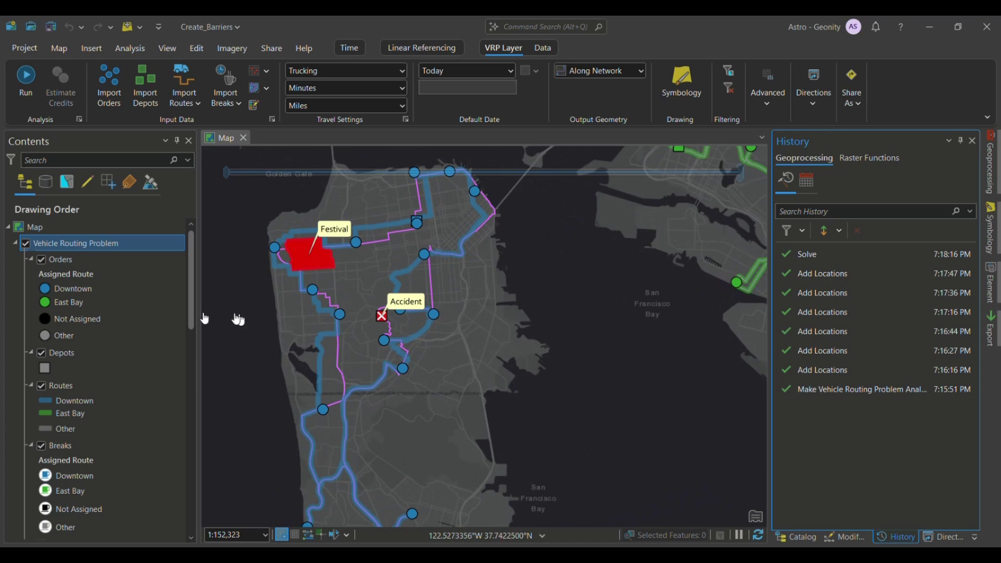
Step: Check the attribute table of the line_barriers layer and close it
scroll(116, 302, down, 5)
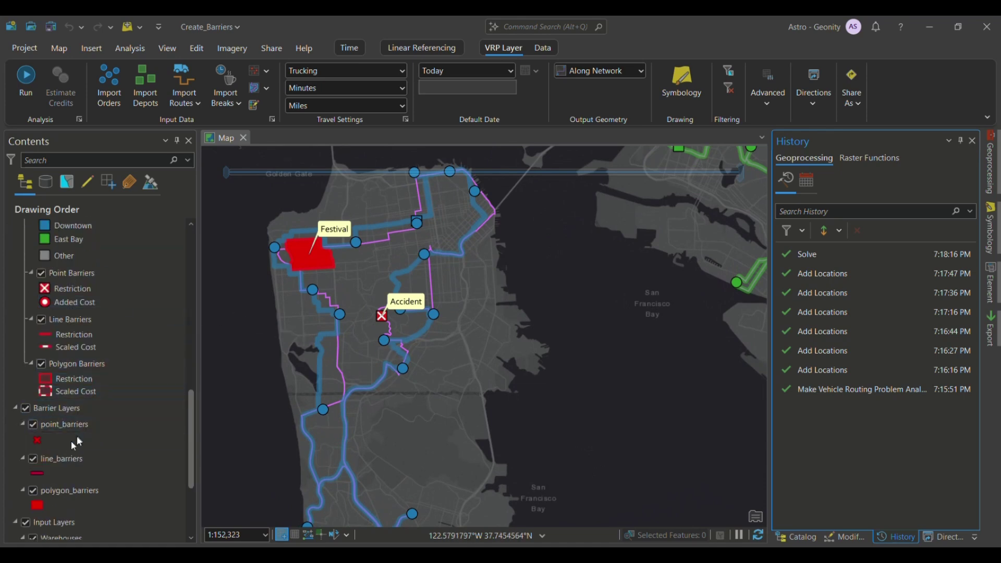
right_click(62, 458)
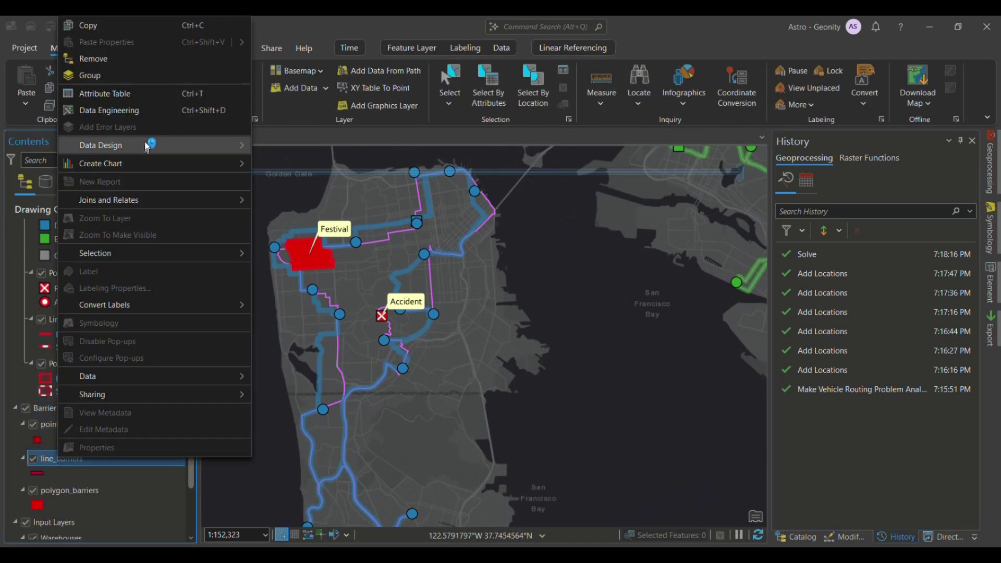
click(118, 93)
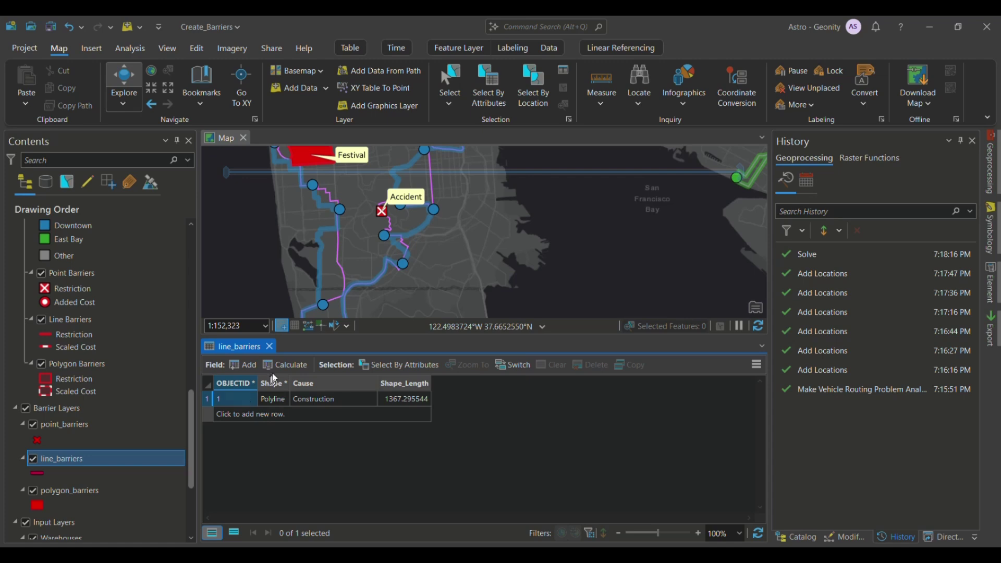
click(269, 347)
Step: Zoom to the line_barriers layer and examine how the route runs around the Construction barrier
click(107, 457)
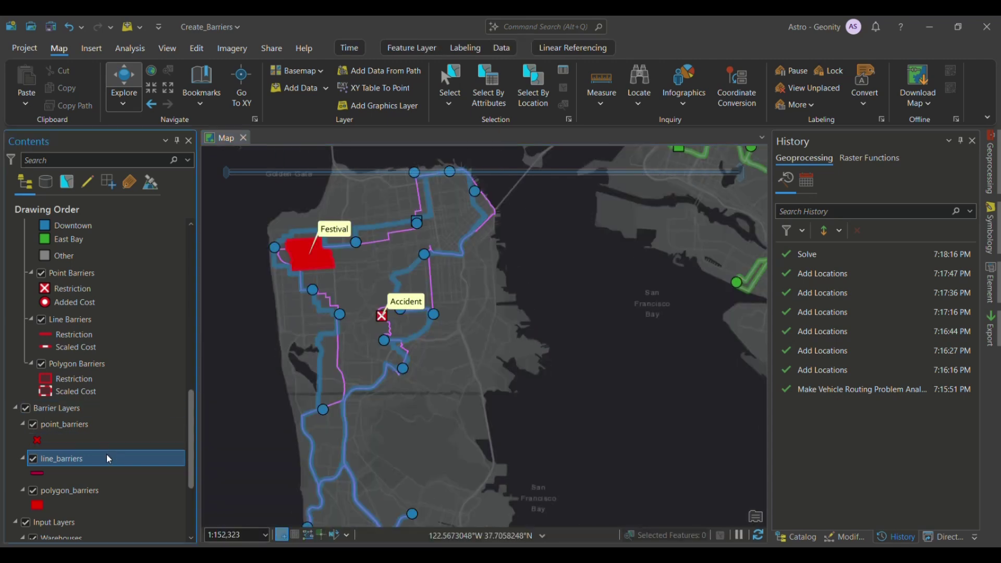
right_click(106, 453)
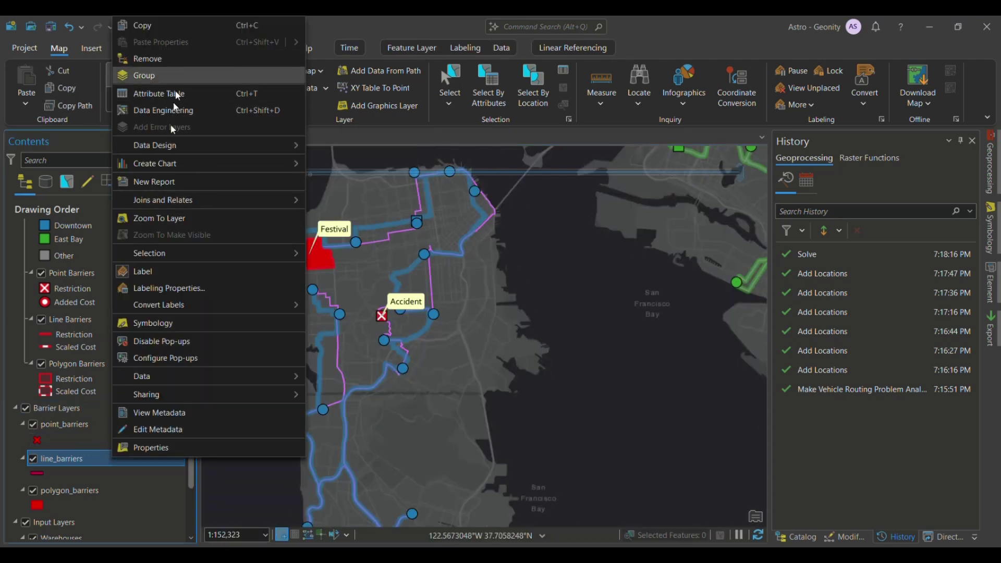
click(168, 215)
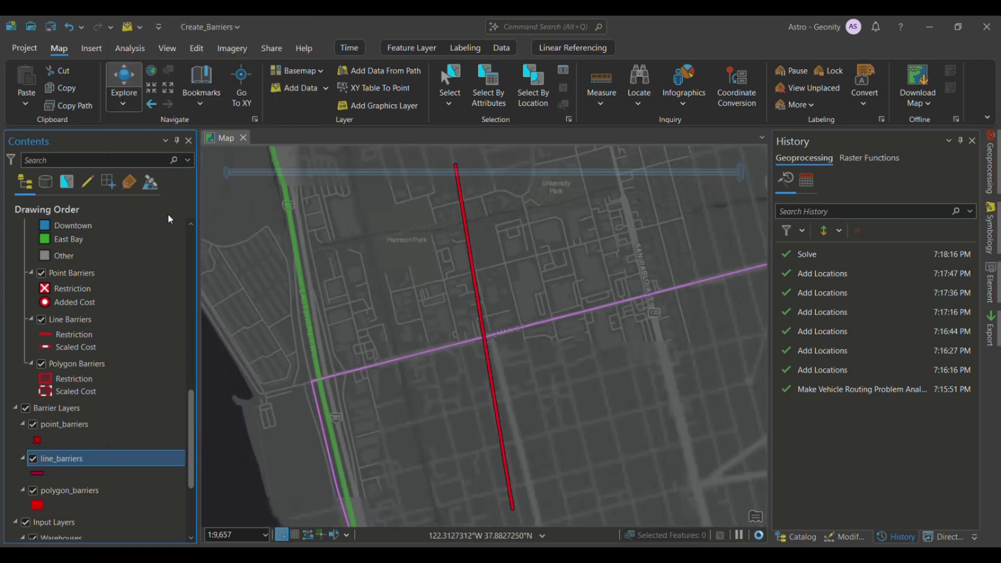
scroll(447, 365, down, 3)
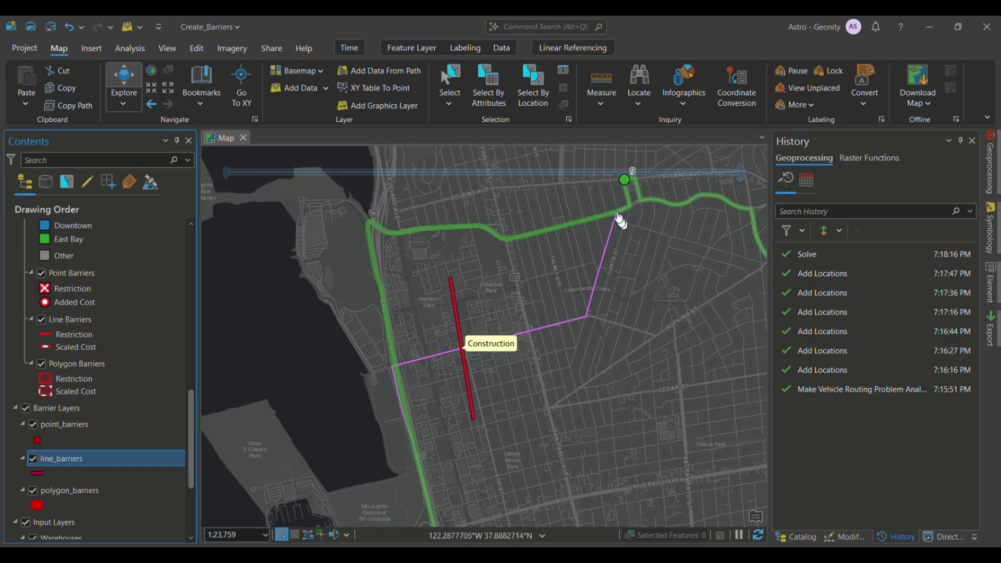
scroll(448, 368, down, 2)
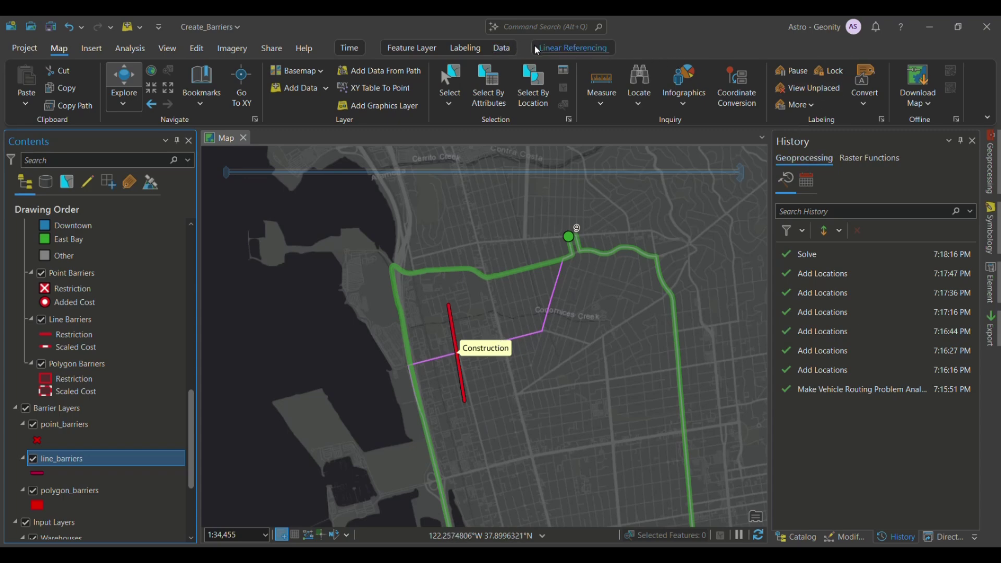
Step: Show the directions of the Vehicle Routing Problem layer, reading through the Downtown route, and save the project
scroll(107, 240, up, 10)
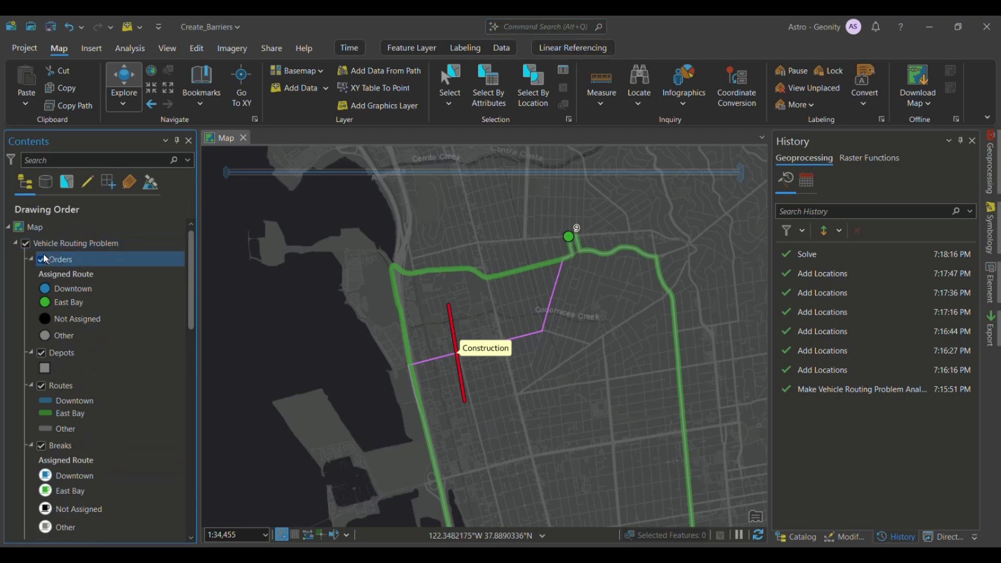
click(76, 243)
click(504, 48)
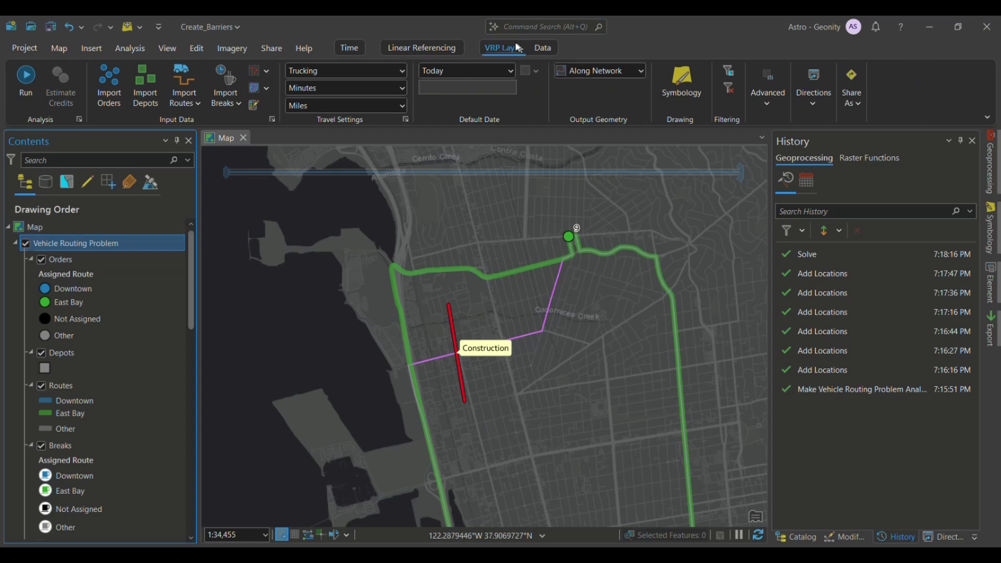
click(803, 86)
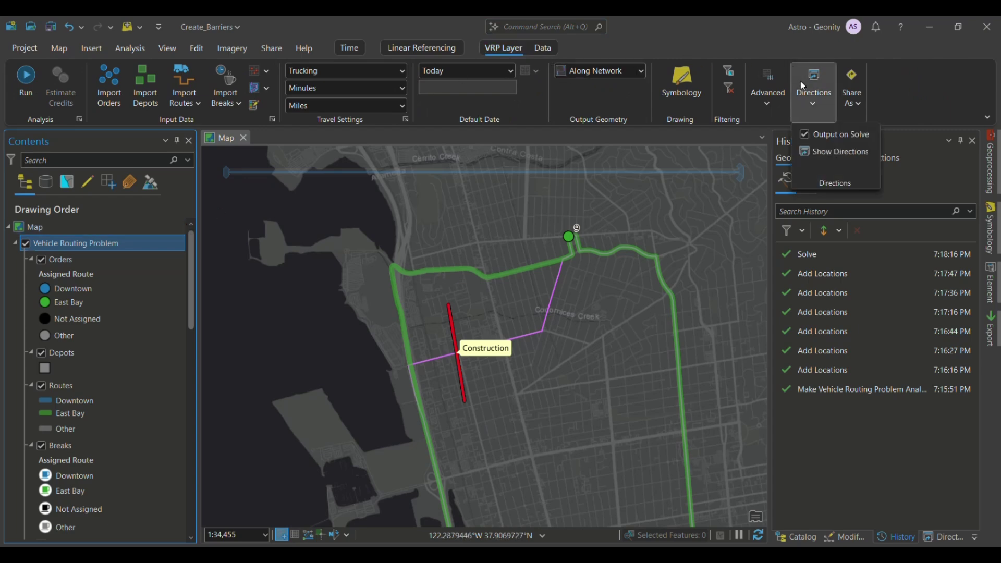
click(854, 155)
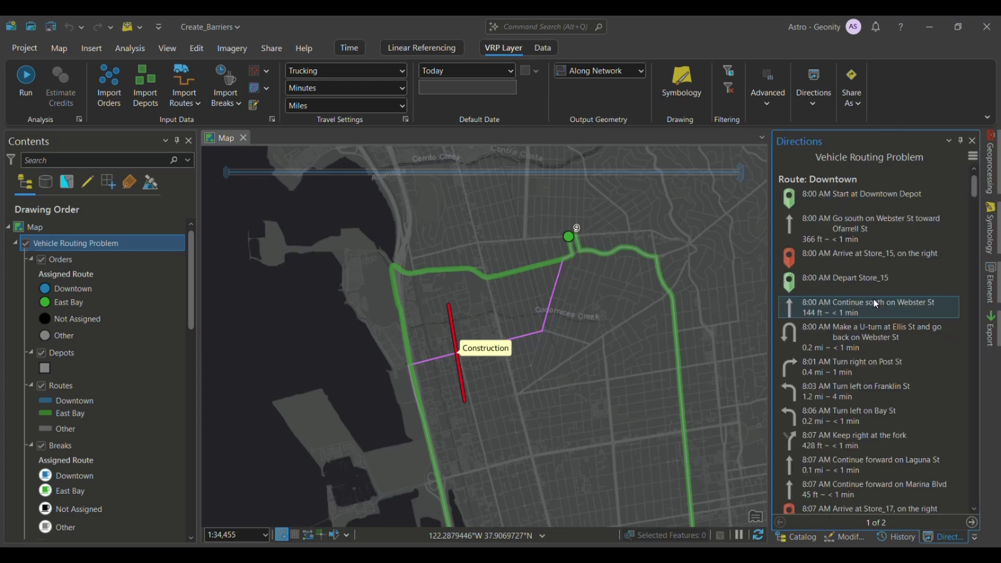
scroll(858, 376, down, 5)
scroll(858, 376, down, 10)
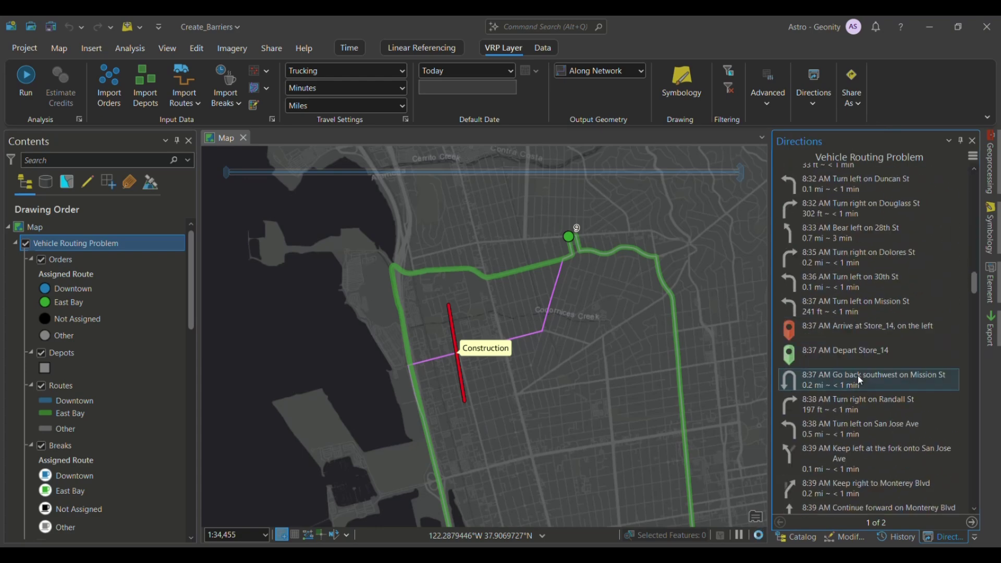
click(50, 27)
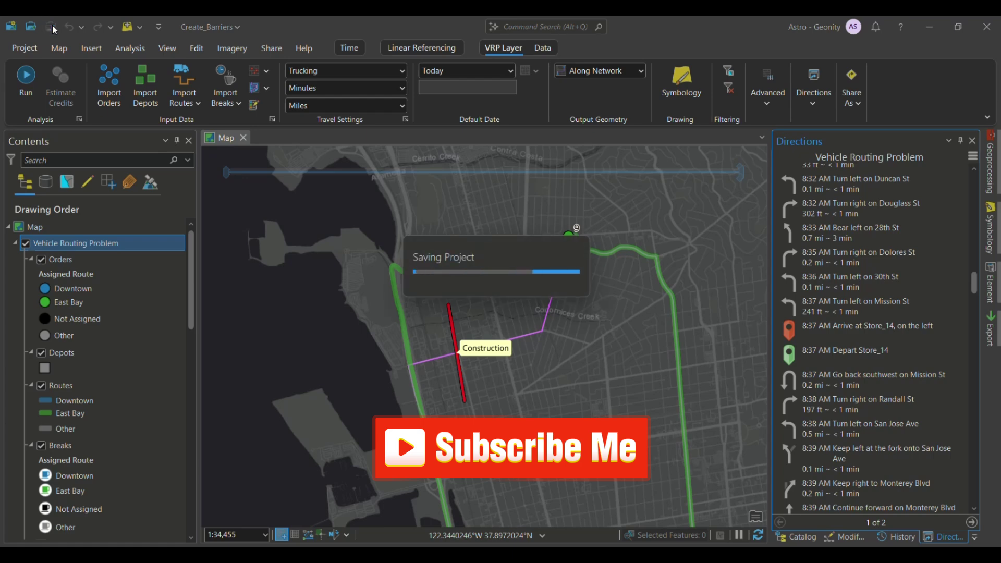